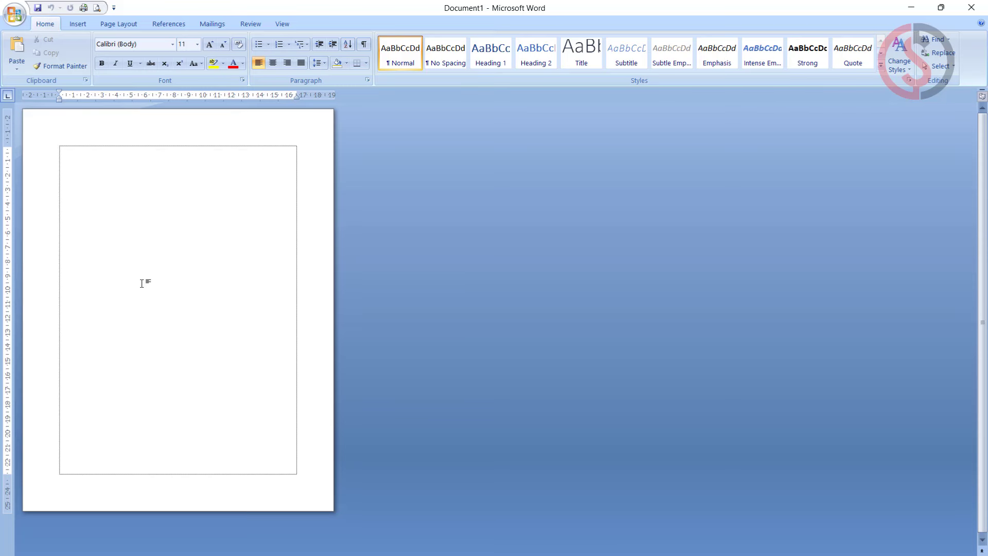
Show the Page Layout ribbon options for the blank Document1.
left_click(116, 29)
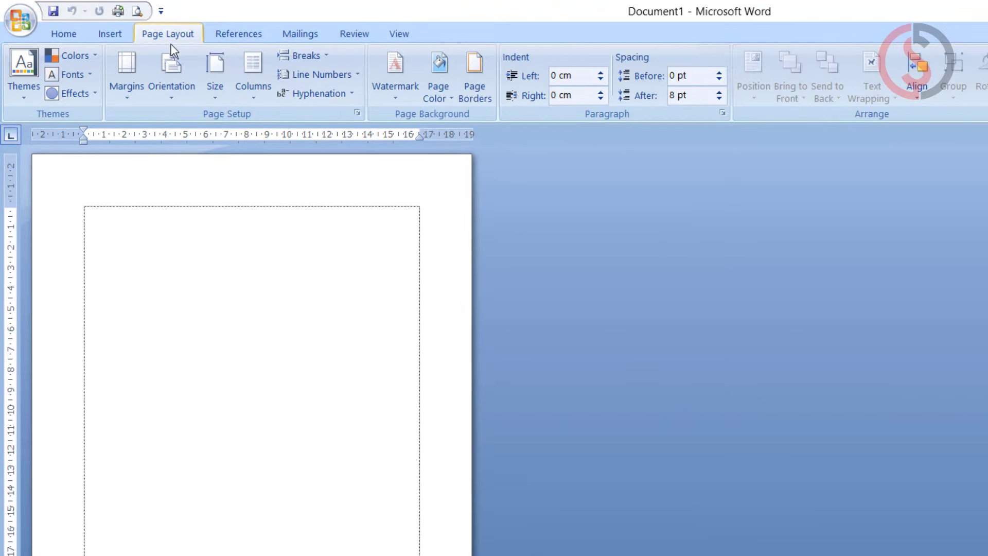
In Page Setup, set the top margin to 0,54 cm and copy that value.
left_click(357, 113)
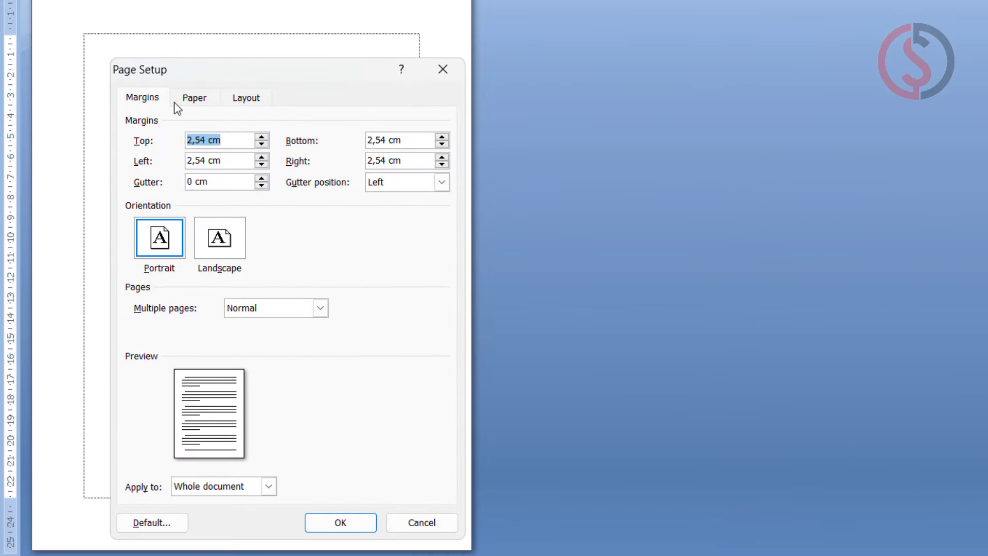
left_click_drag(192, 140, 177, 145)
type("0")
left_click_drag(222, 140, 154, 140)
key("ctrl+c")
right_click(203, 133)
left_click(232, 162)
Paste 0,54 cm into the left, right and bottom margins.
left_click_drag(233, 166, 157, 165)
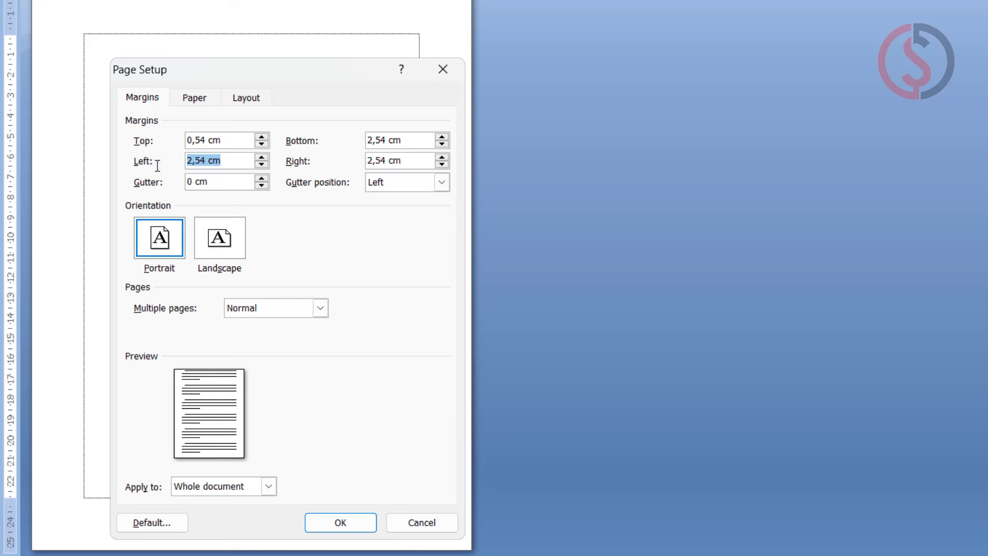
right_click(200, 162)
left_click(232, 215)
left_click_drag(412, 161, 353, 163)
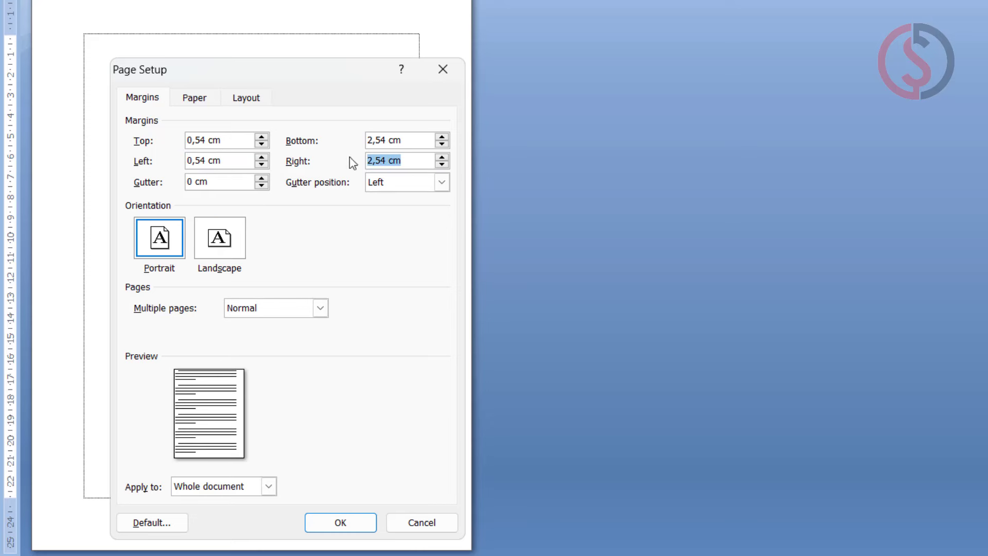
right_click(378, 160)
left_click(410, 209)
left_click_drag(410, 139, 356, 141)
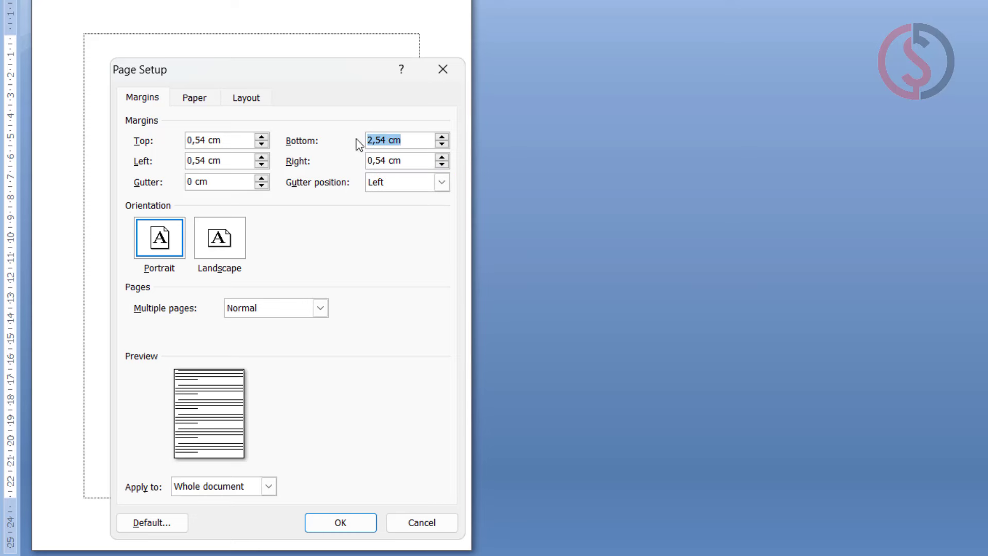
right_click(388, 139)
left_click(412, 188)
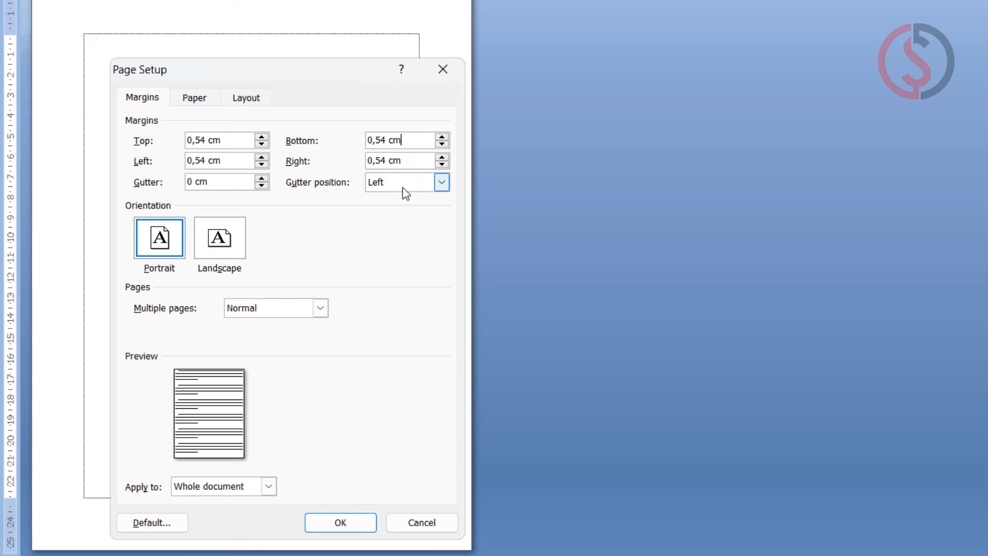
Set paper height to 33 cm, giving FOLIO - F4 (21,59 × 33 cm), and apply.
left_click(207, 98)
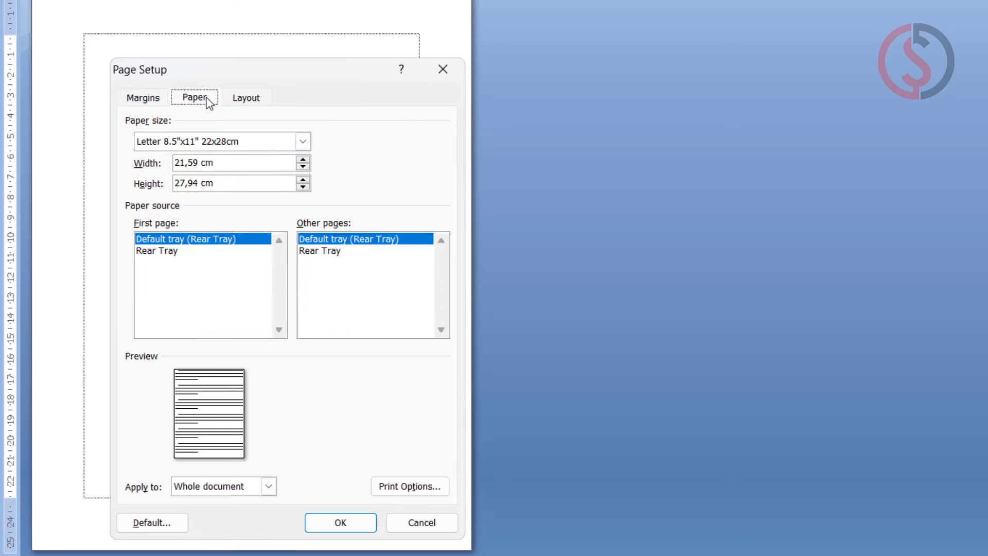
left_click(305, 146)
left_click_drag(305, 173, 304, 196)
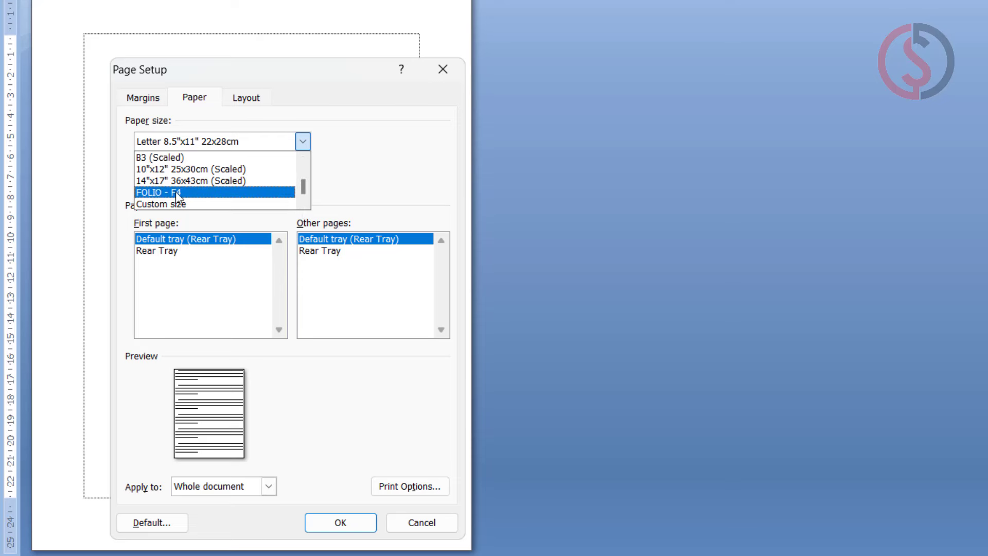
left_click(362, 191)
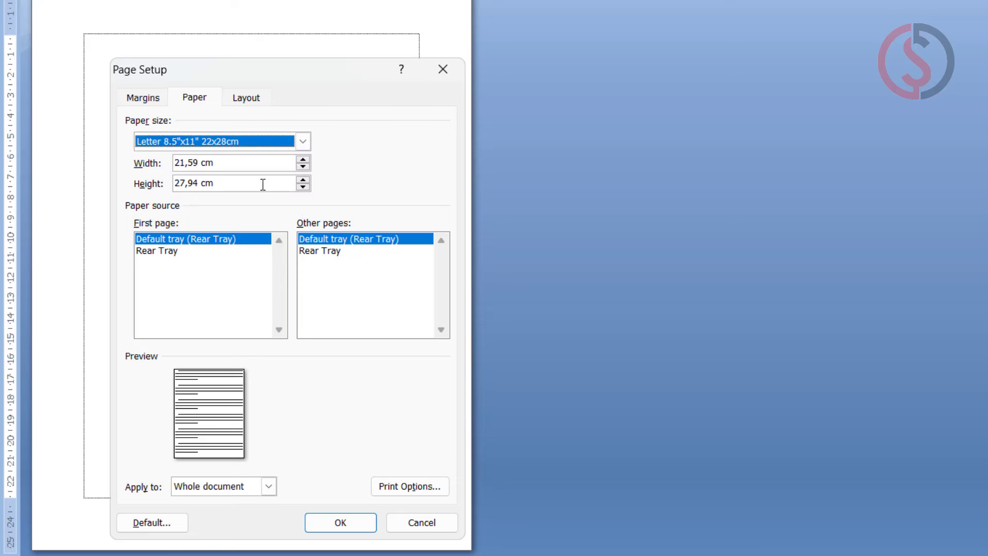
left_click(199, 183)
left_click_drag(200, 183, 163, 183)
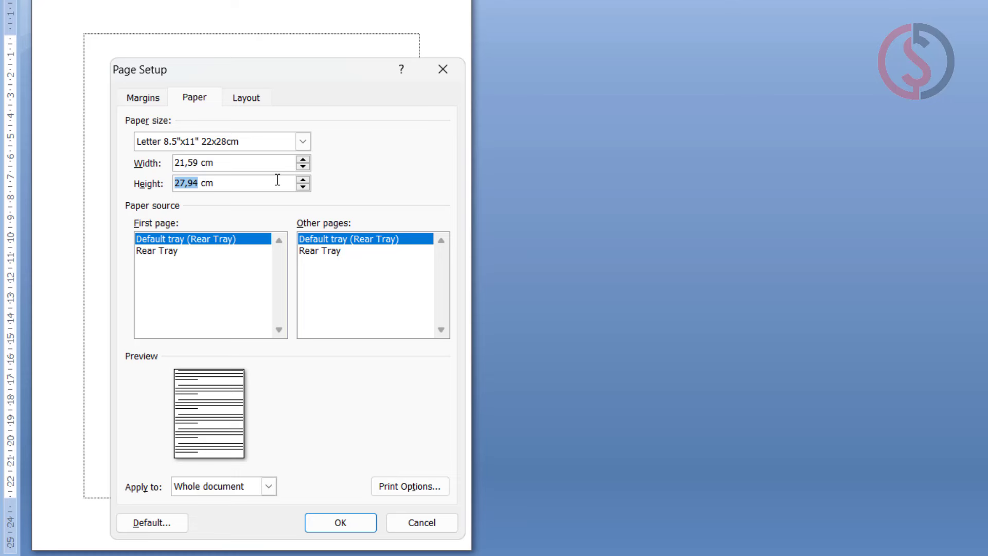
type("1")
key("BackSpace")
type("33")
left_click(338, 523)
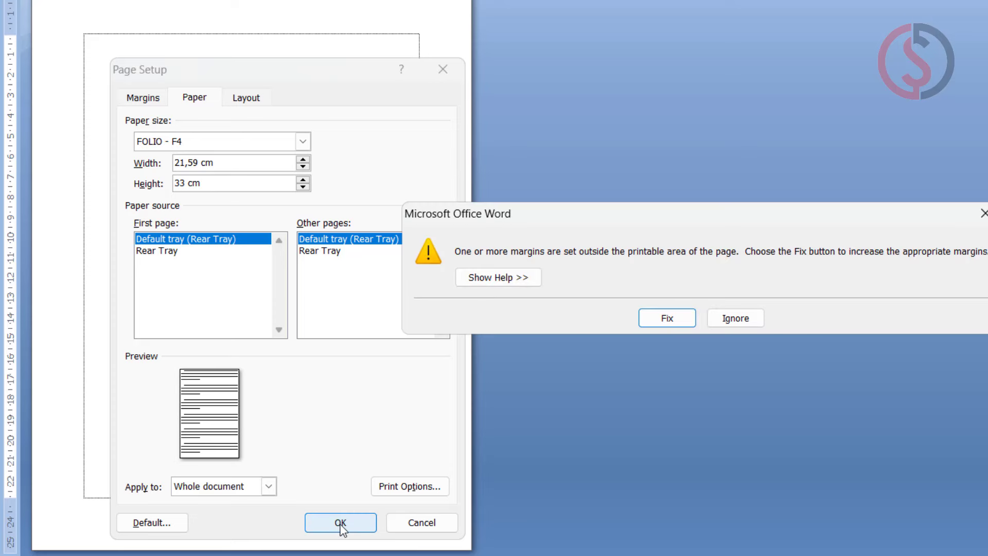
Ignore the margin warning, then search Canva templates for 'kupon kurban'.
left_click(734, 324)
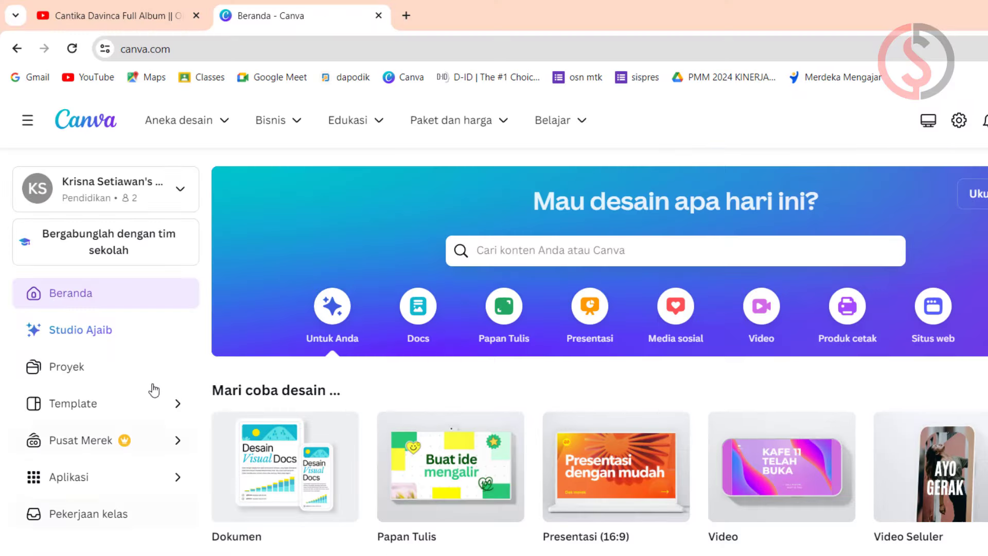
left_click(194, 43)
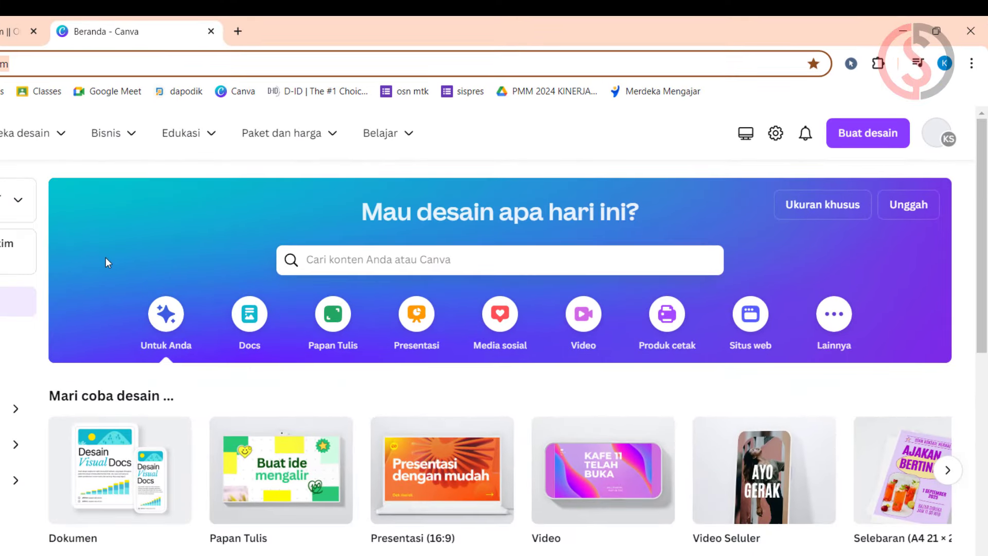
left_click(400, 266)
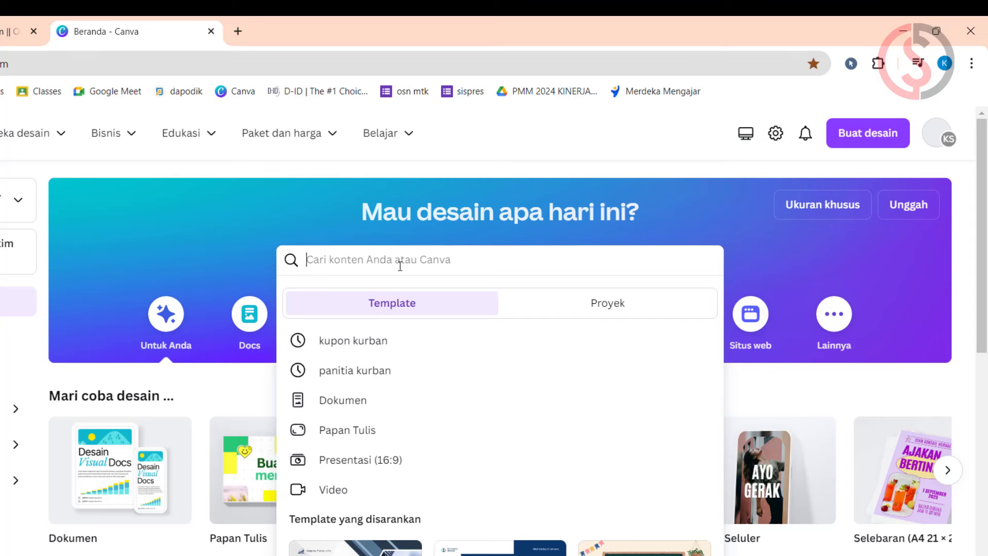
type("ku")
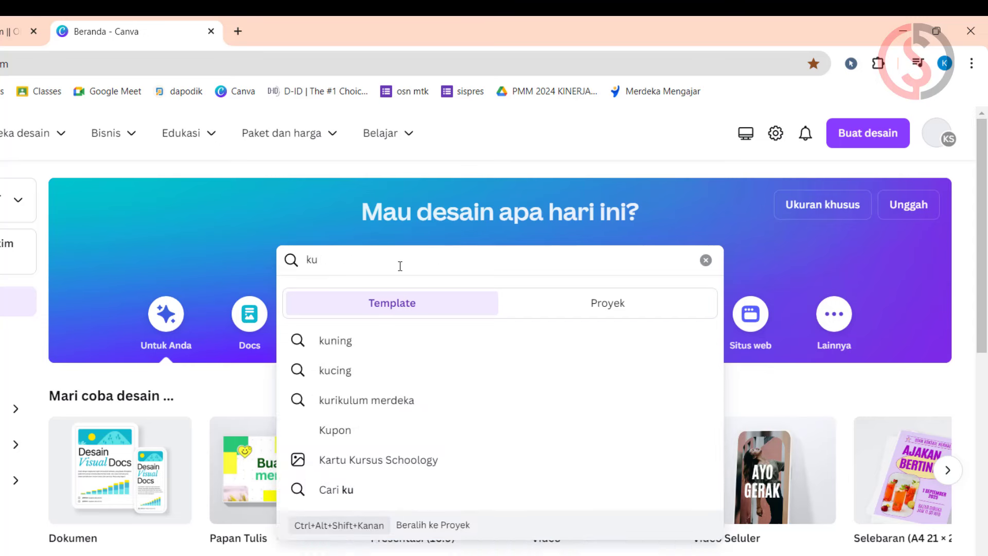
type("pon k")
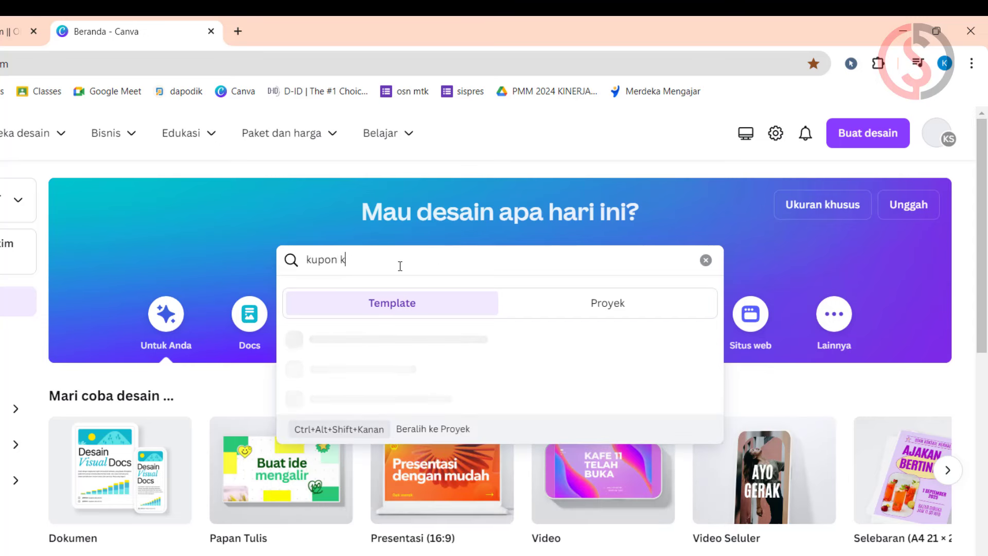
type("urban")
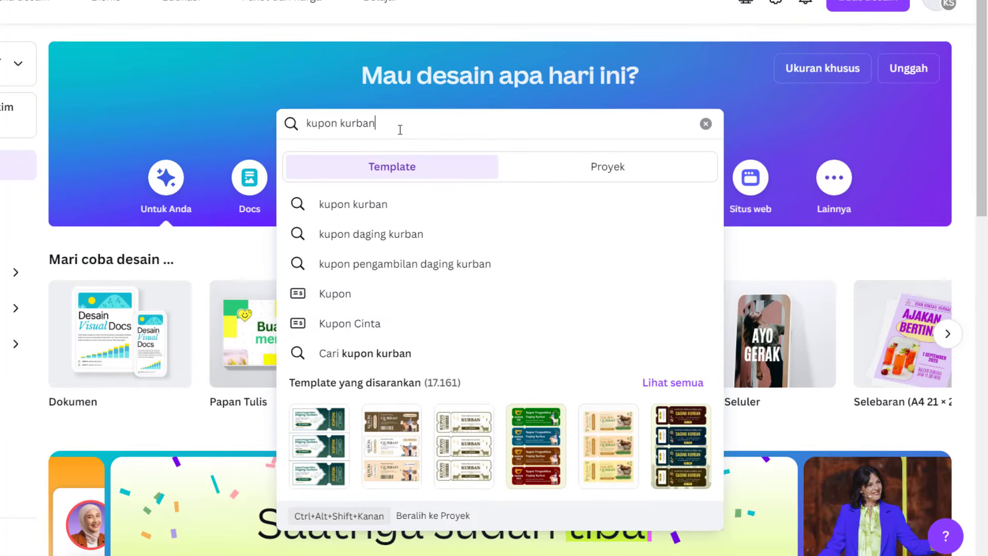
key("Return")
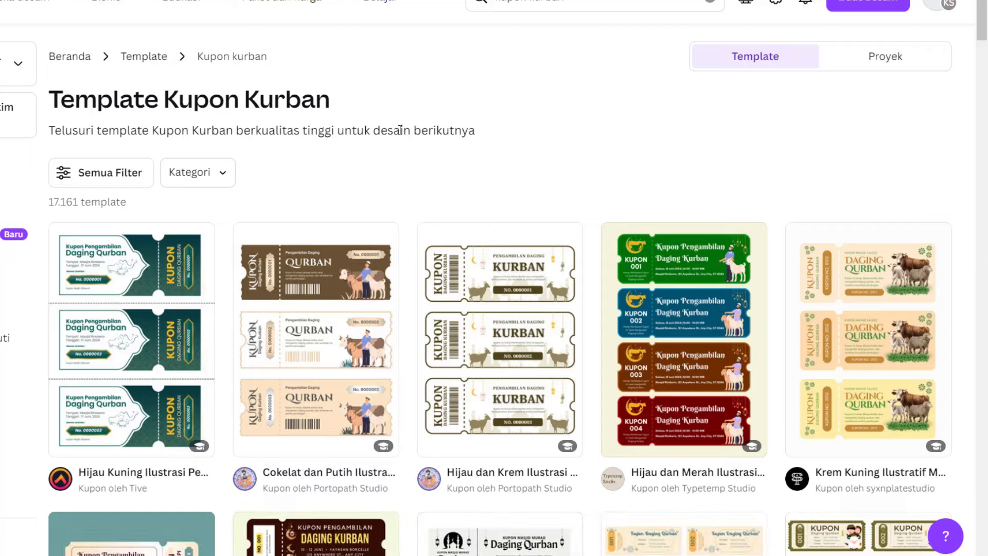
Browse the results and open the Hitam Putih Ilustratif Kupon Daging Qurban Masjid template.
scroll(596, 206, "down", 2)
scroll(597, 208, "down", 5)
scroll(597, 211, "down", 4)
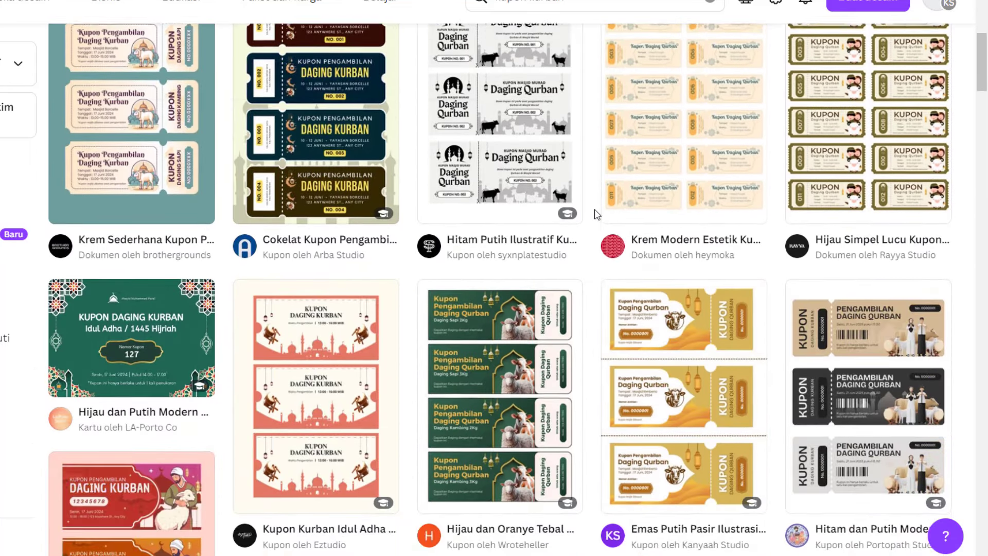
scroll(674, 277, "up", 3)
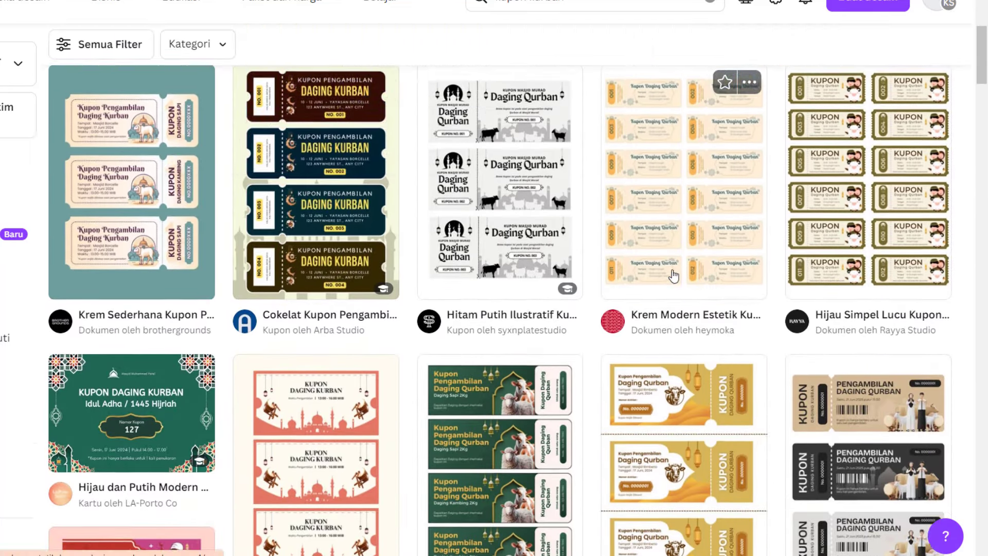
scroll(673, 278, "up", 3)
scroll(672, 279, "up", 3)
scroll(671, 278, "up", 1)
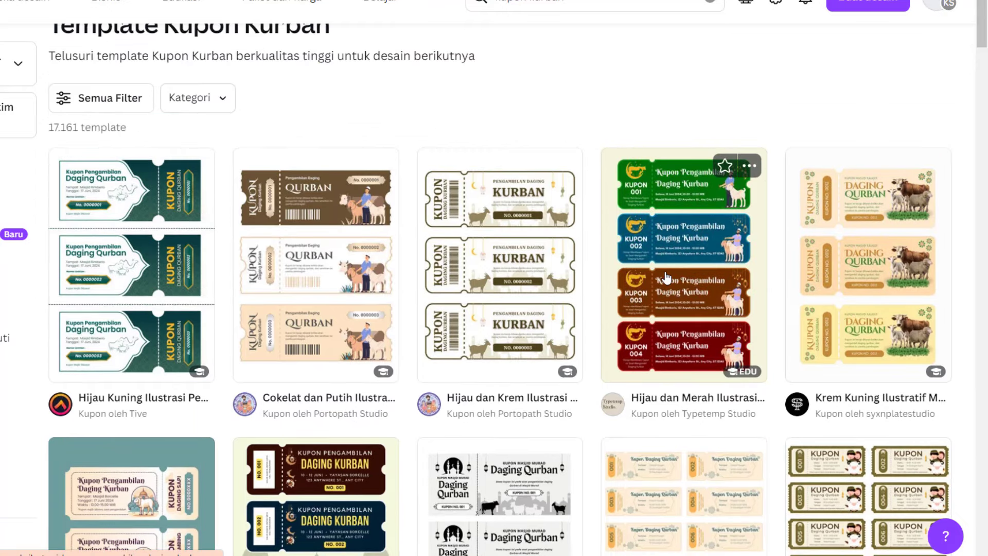
scroll(670, 268, "down", 1)
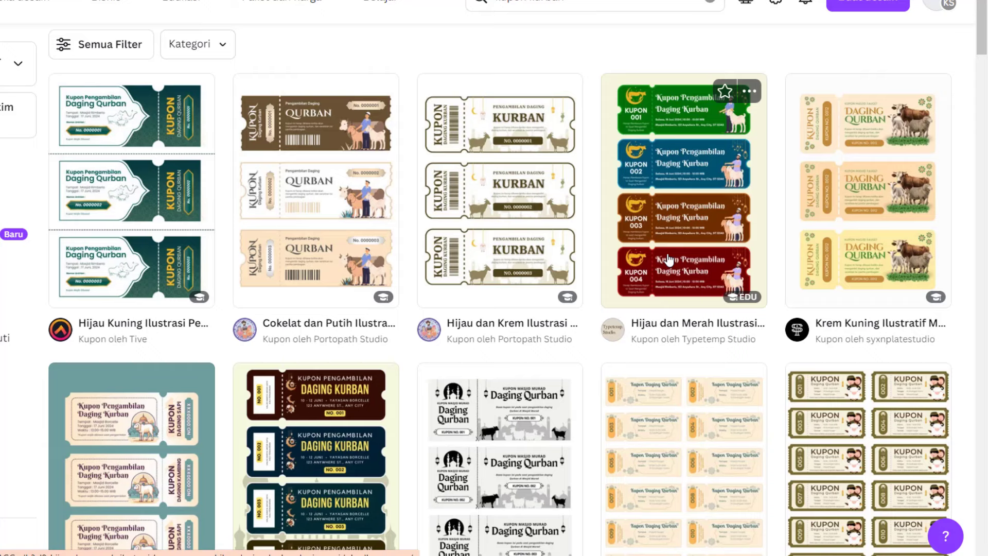
left_click(474, 426)
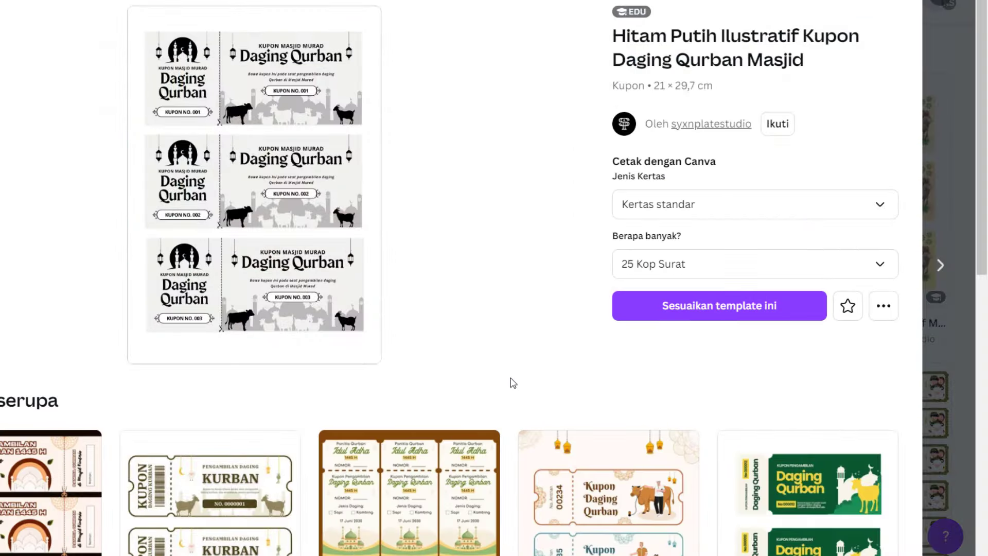
Start editing a copy of the Masjid Qurban coupon template.
left_click(723, 315)
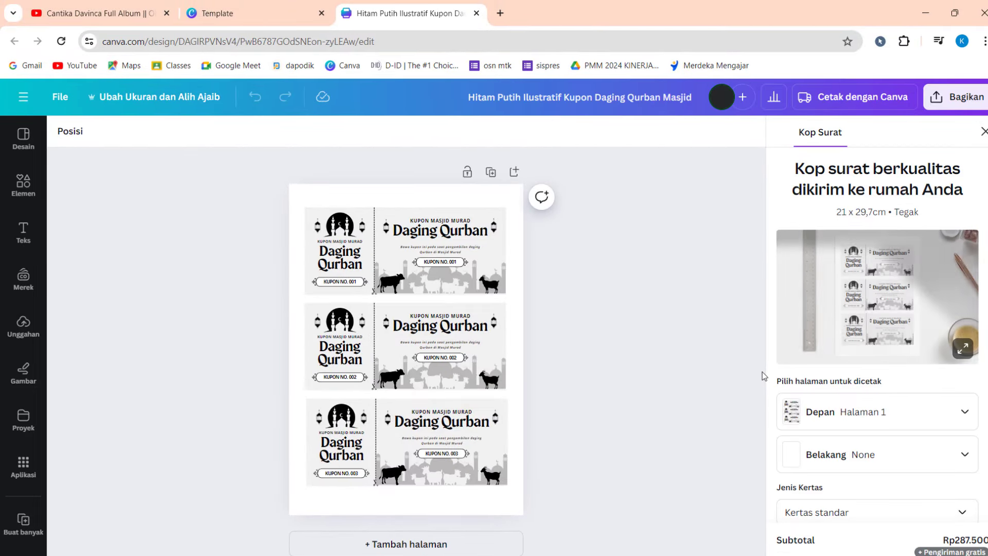
left_click(277, 14)
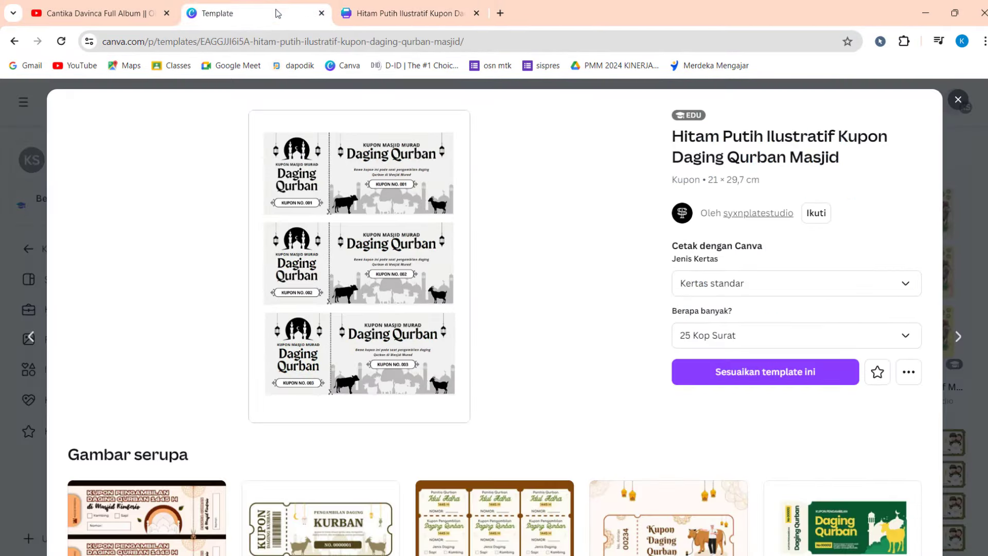
left_click(386, 16)
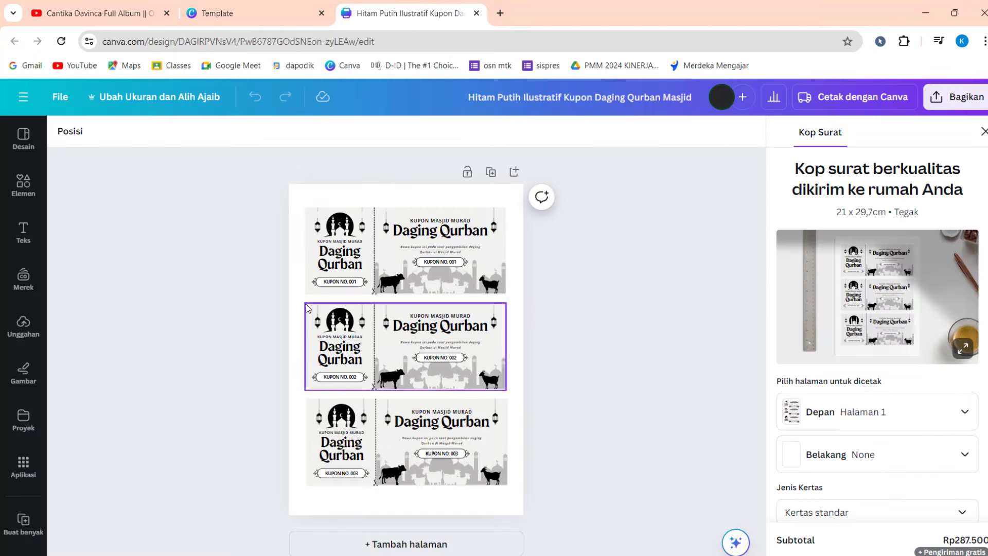
Delete the lower coupons and leftover lanterns and text, keeping only the first coupon.
left_click_drag(611, 499, 316, 334)
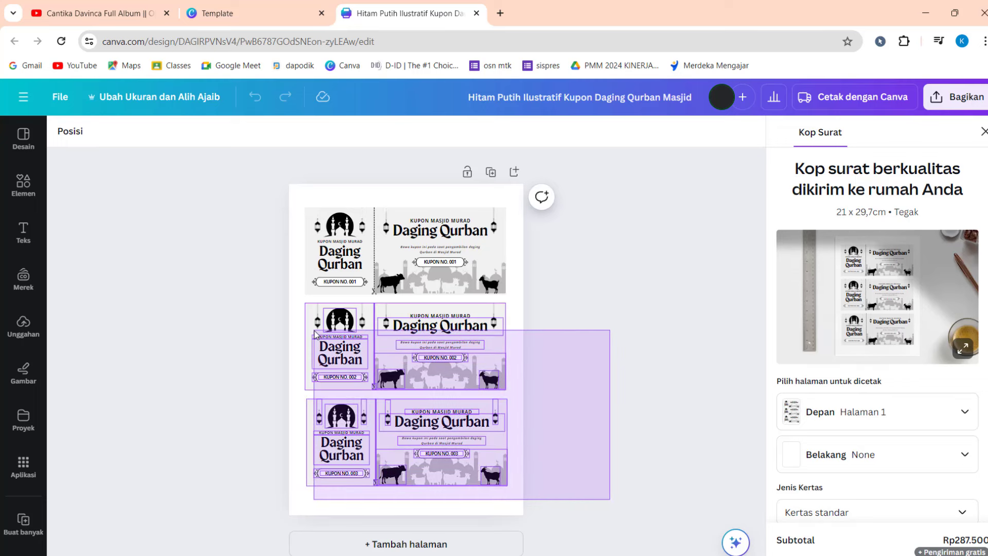
left_click_drag(315, 333, 314, 332)
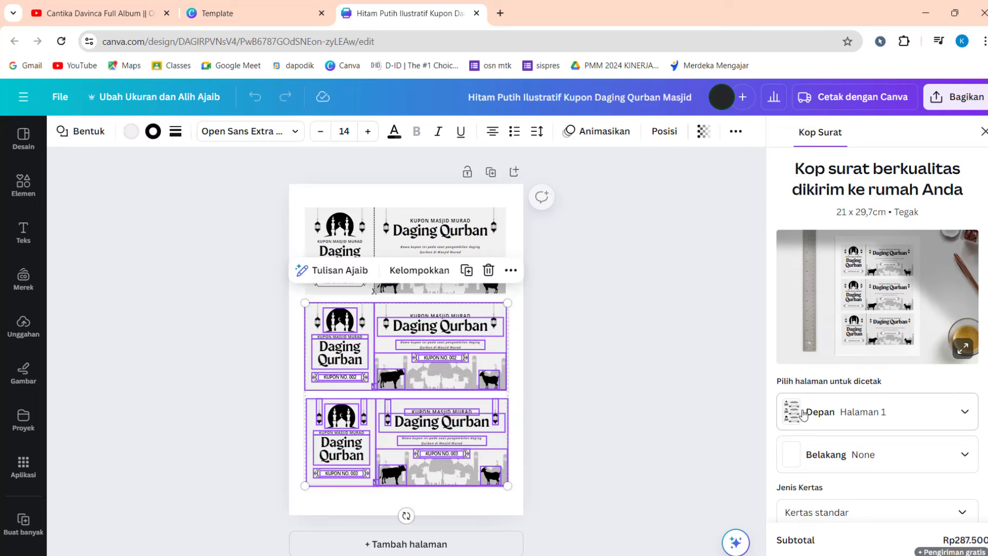
key("Delete")
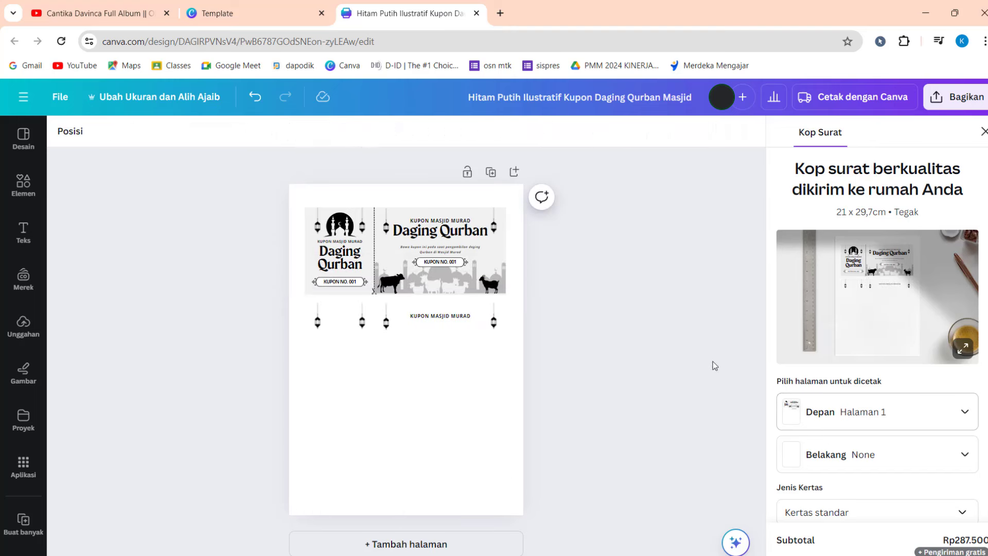
left_click_drag(644, 342, 312, 316)
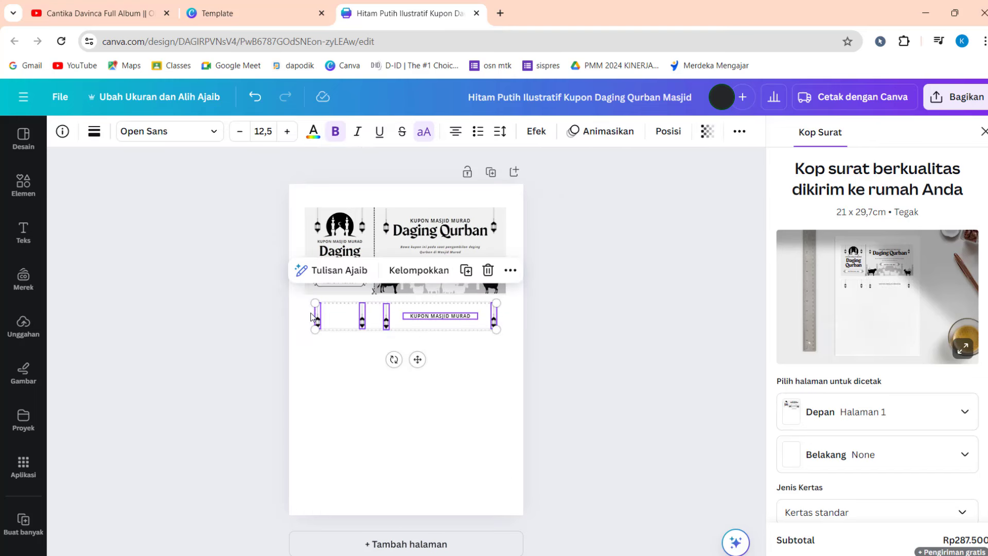
key("Delete")
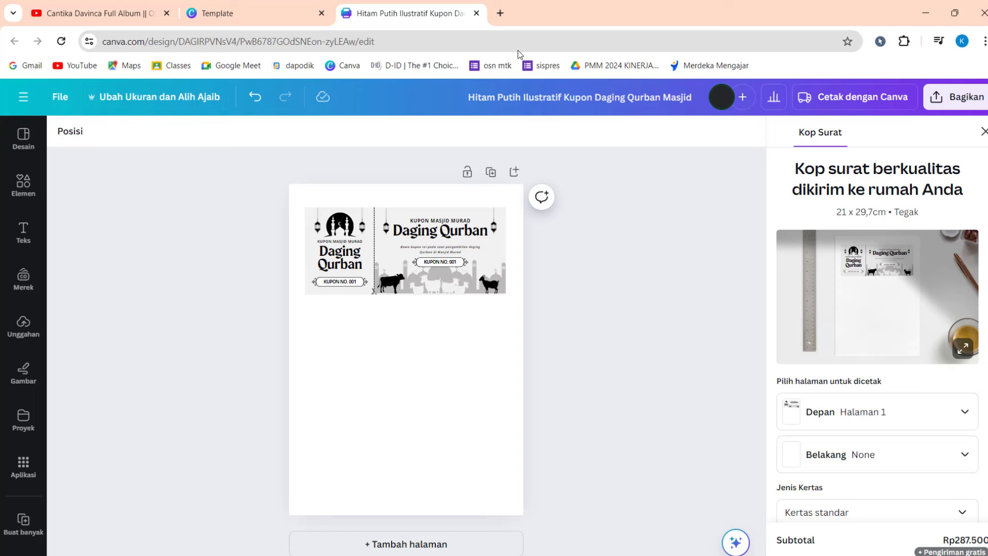
From the template results, start a custom-size design using centimetre units.
left_click(284, 14)
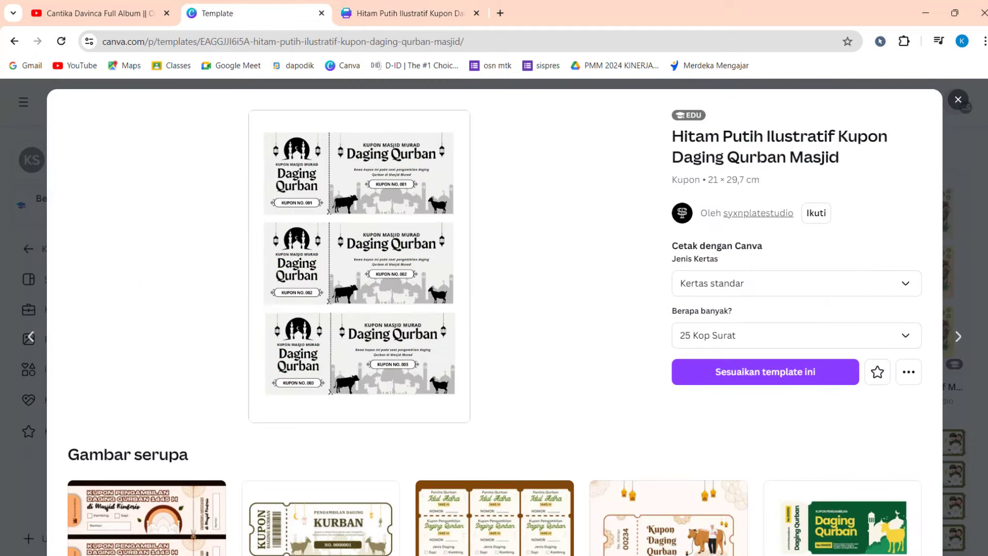
left_click(958, 100)
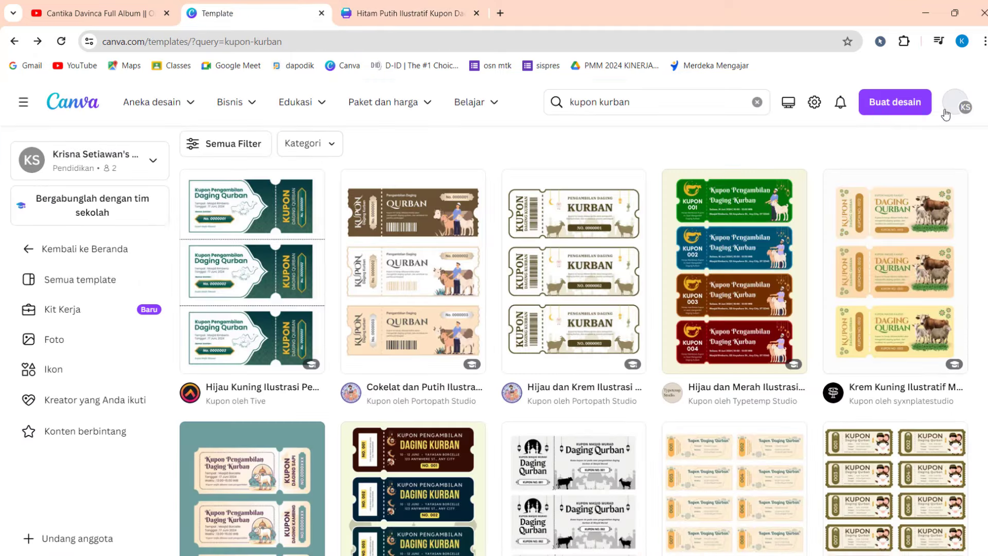
left_click(893, 106)
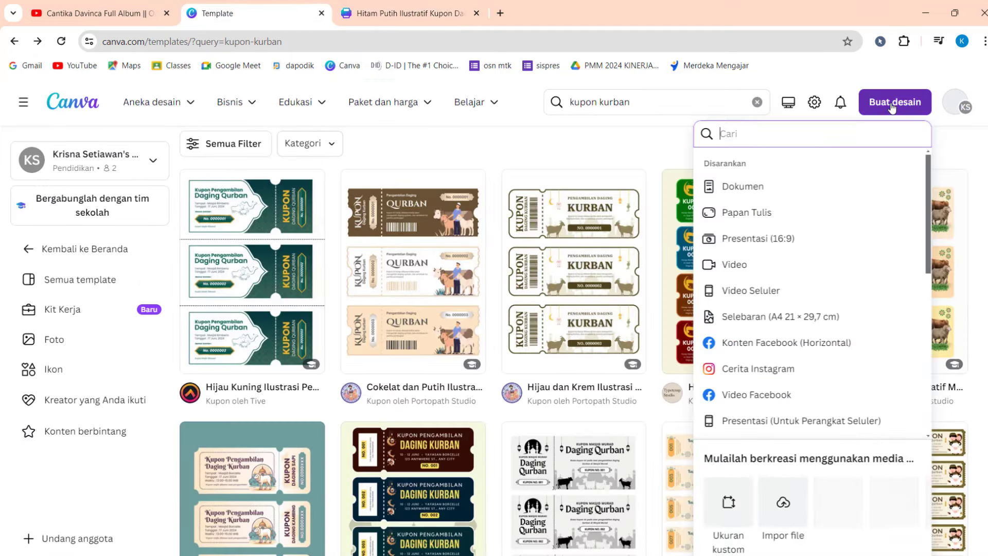
left_click(729, 504)
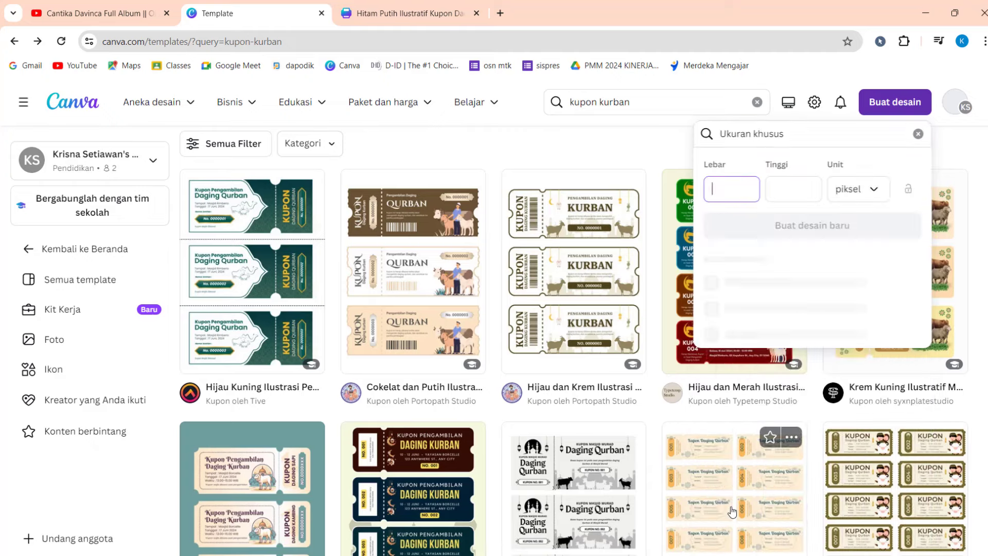
left_click(865, 196)
left_click(830, 302)
Enter width 21 and height 10 cm and create the new design.
left_click(738, 181)
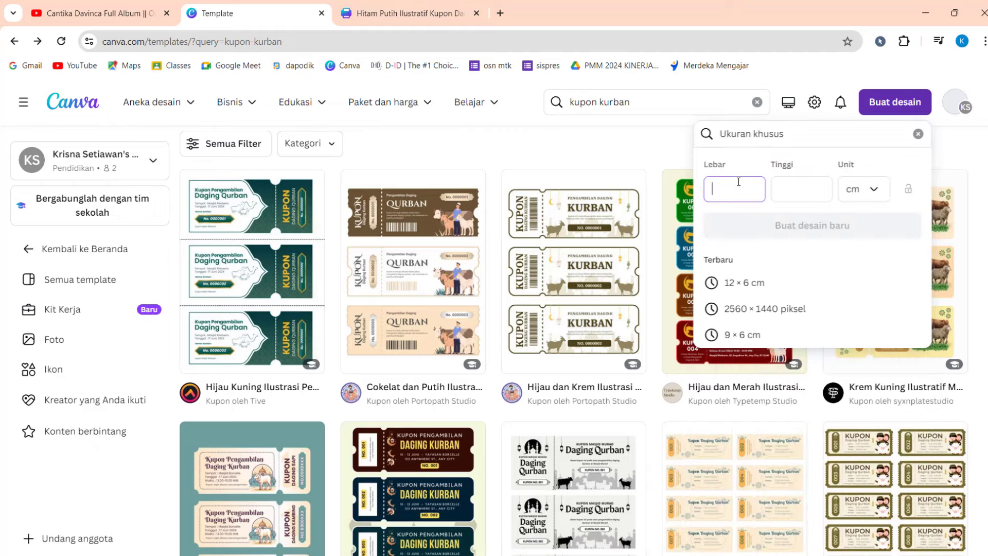
type("1")
type("0")
left_click(794, 194)
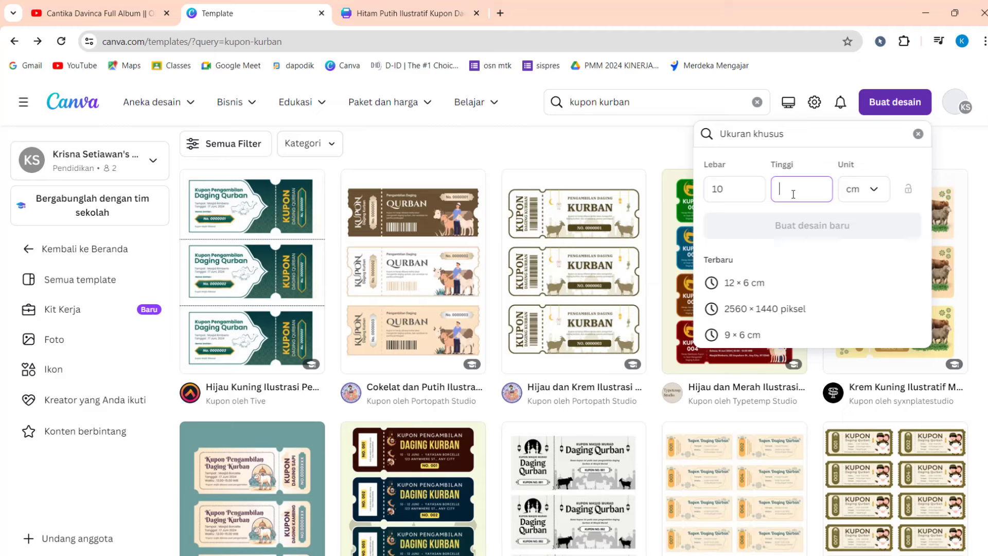
left_click(706, 189)
double_click(707, 189)
type("2")
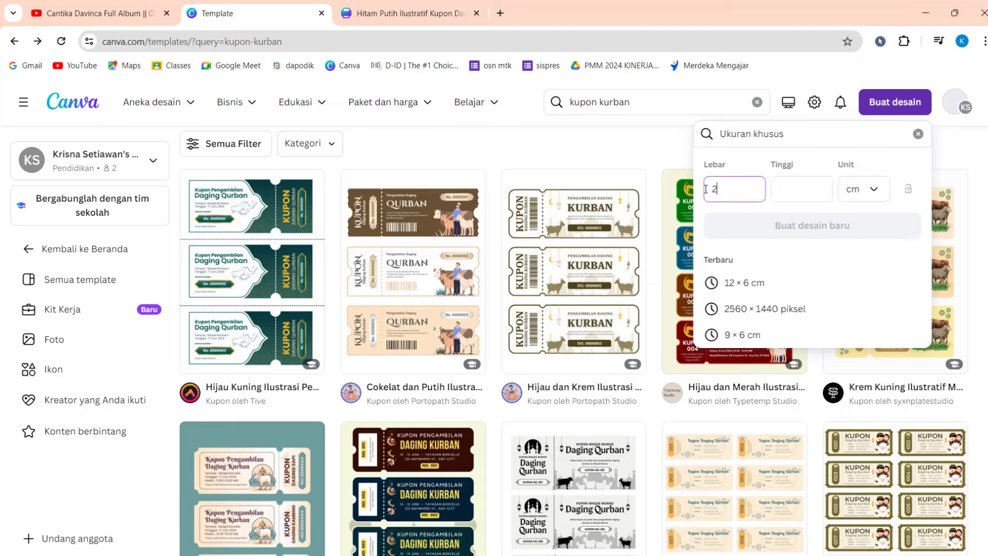
type("1")
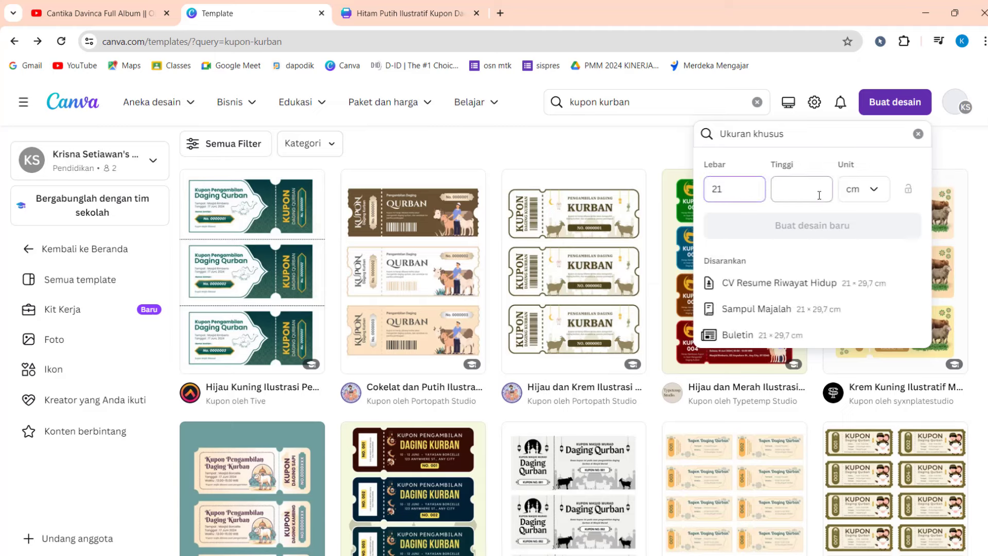
left_click(819, 196)
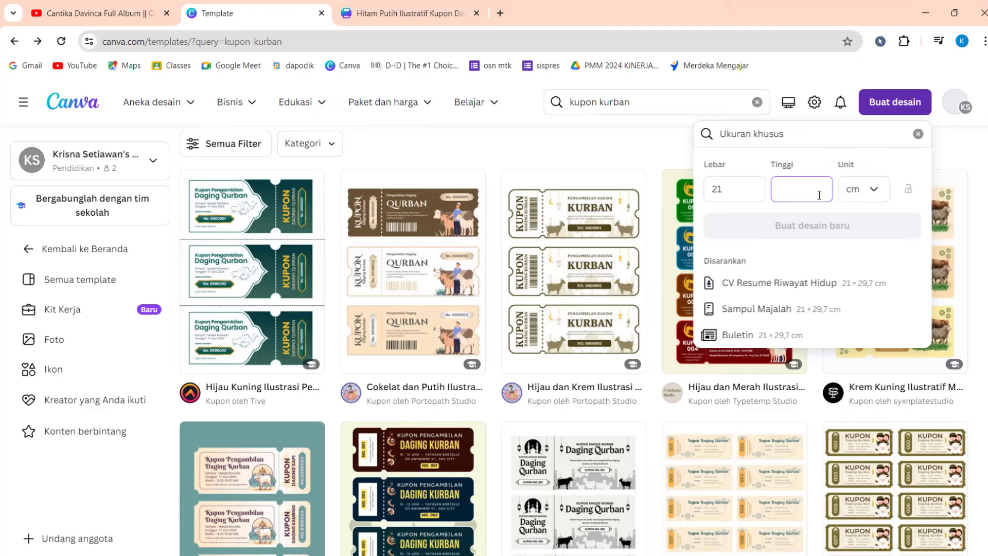
type("10")
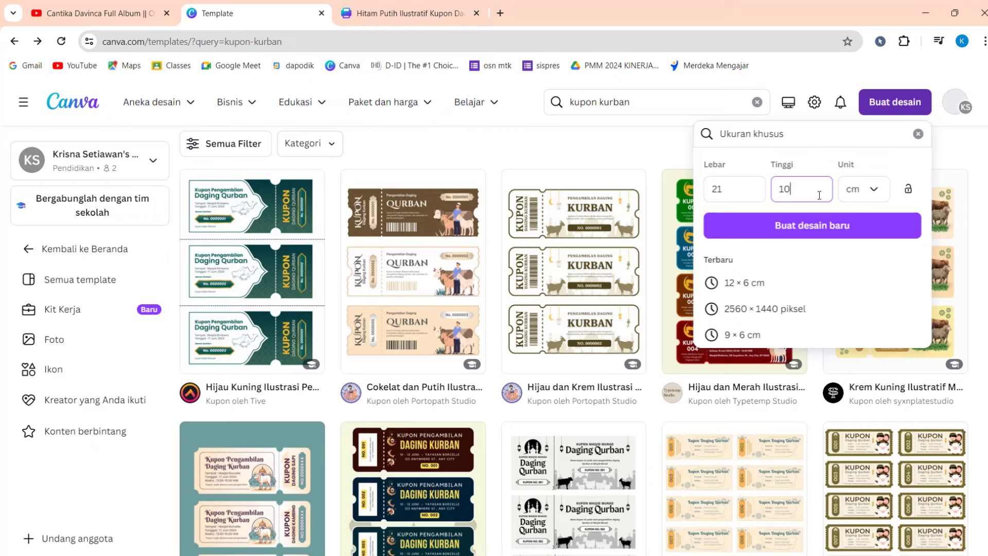
left_click(824, 228)
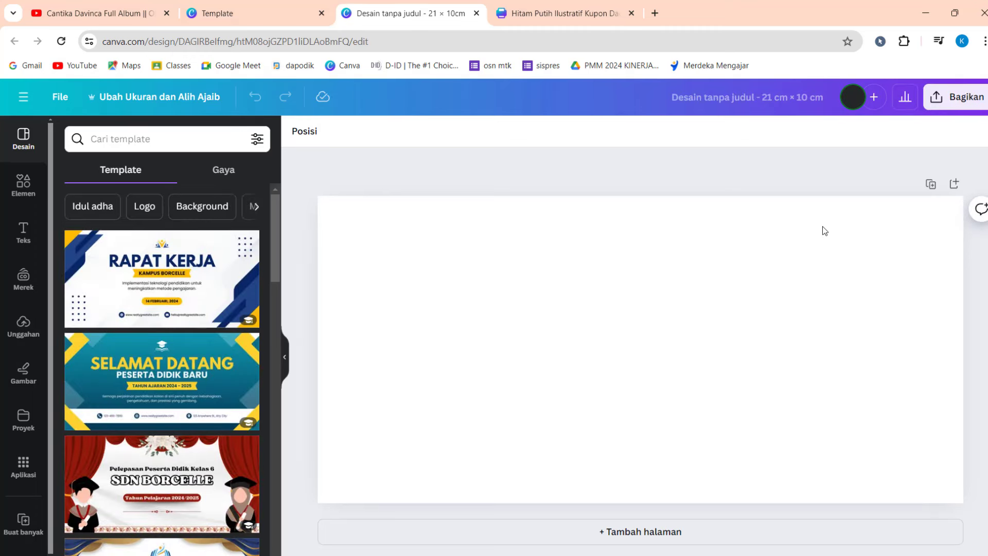
Select all elements of the first coupon in the template and copy them.
left_click(573, 15)
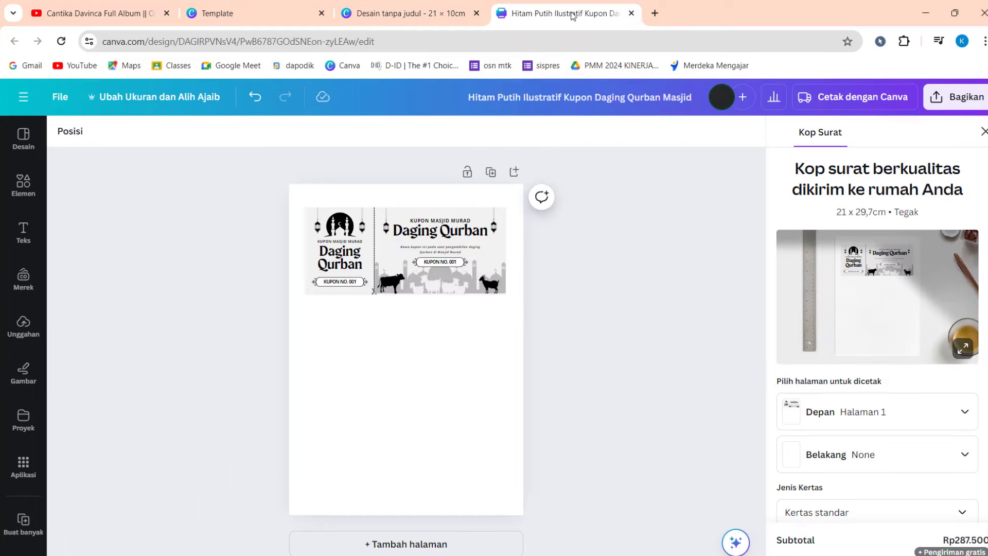
mouse_move(576, 290)
left_mouse_down()
mouse_move(329, 228)
mouse_move(304, 212)
left_mouse_up()
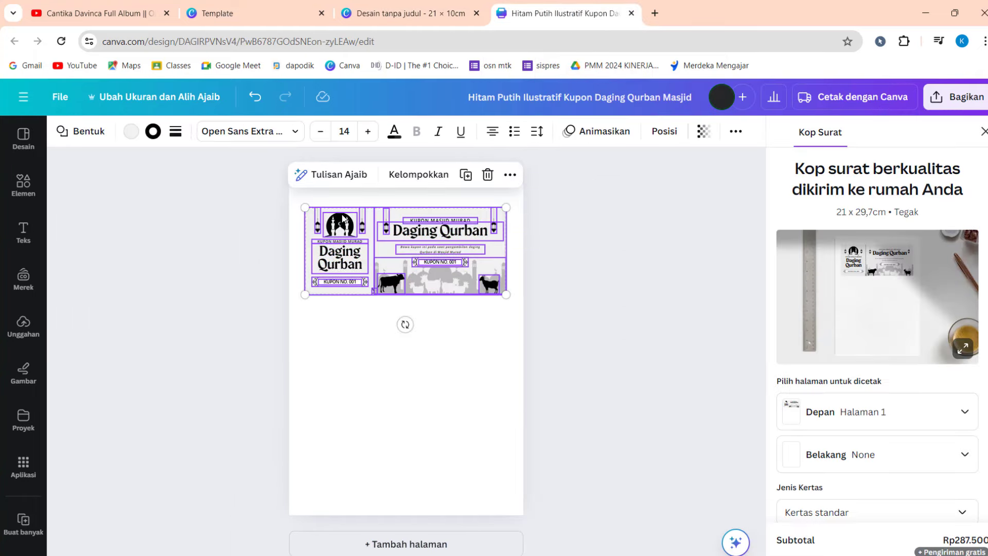
right_click(405, 226)
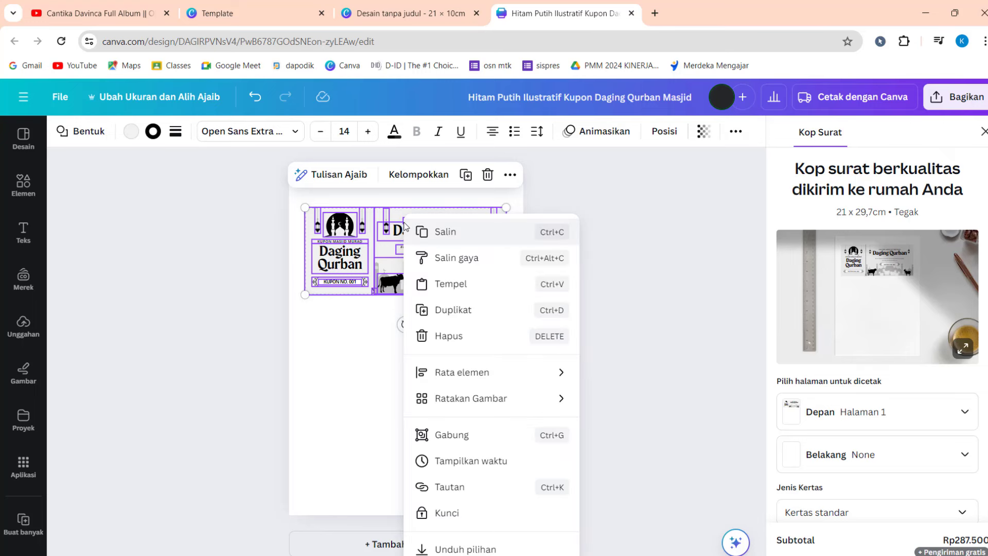
left_click(441, 241)
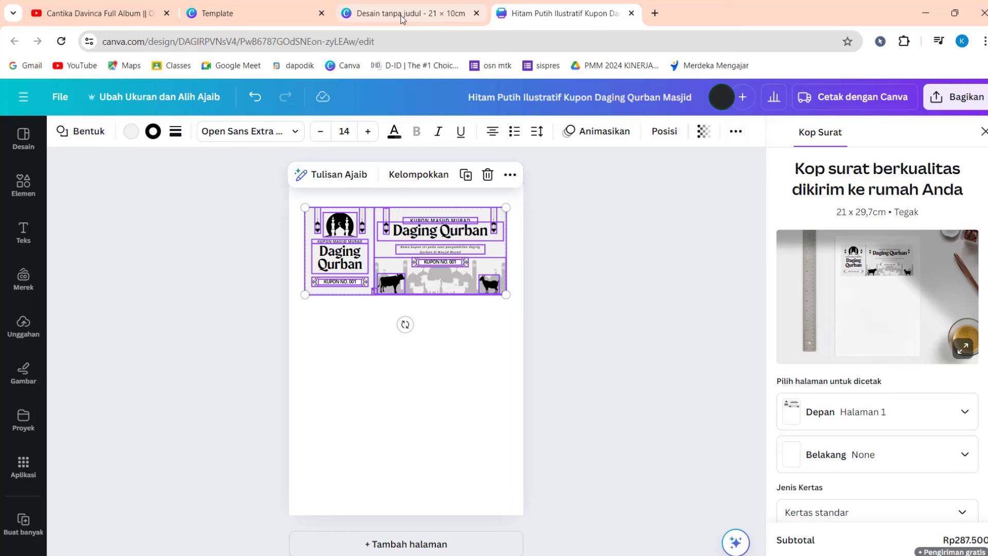
Allow clipboard access and paste the coupon into the blank 21 × 10 cm design.
left_click(402, 19)
right_click(393, 213)
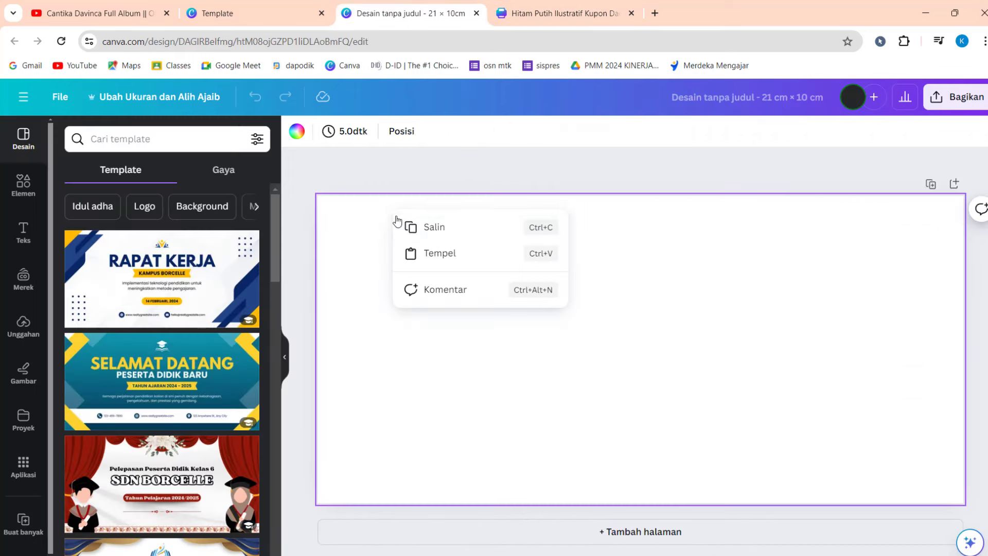
left_click(430, 253)
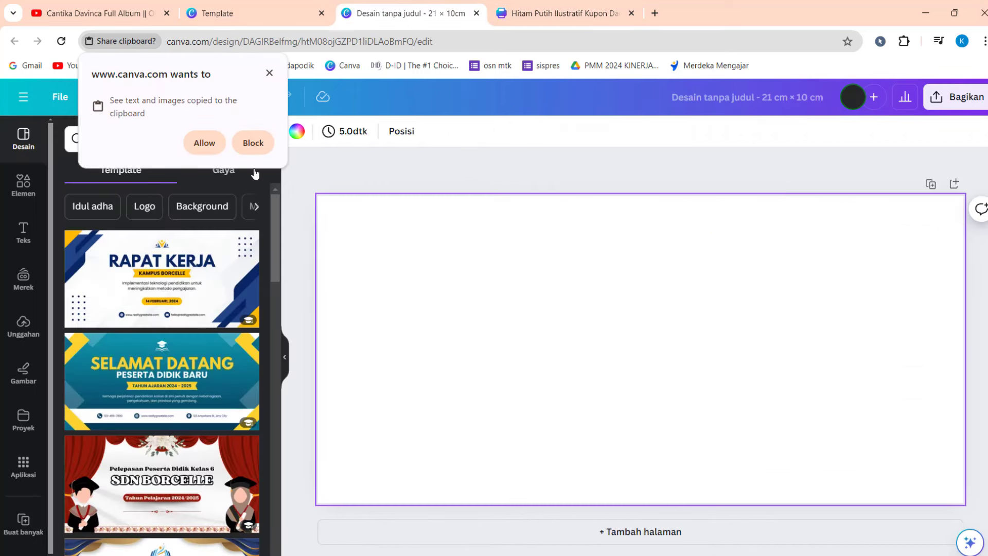
left_click(215, 143)
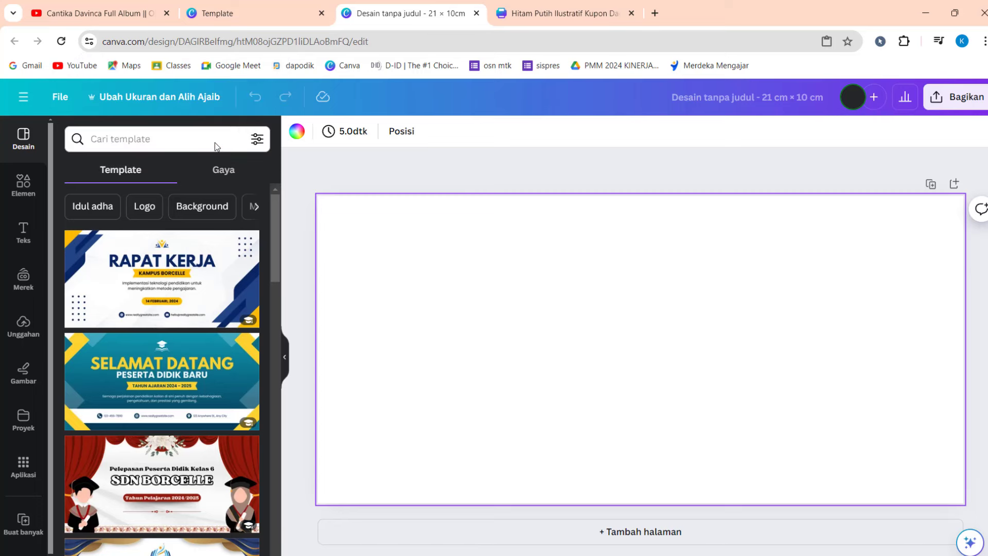
right_click(350, 211)
left_click(394, 252)
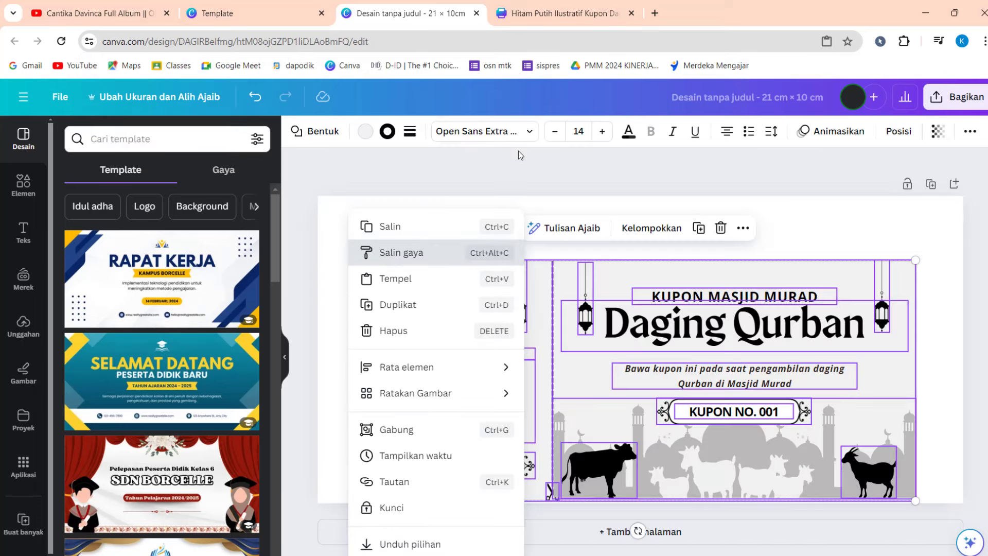
left_click(504, 177)
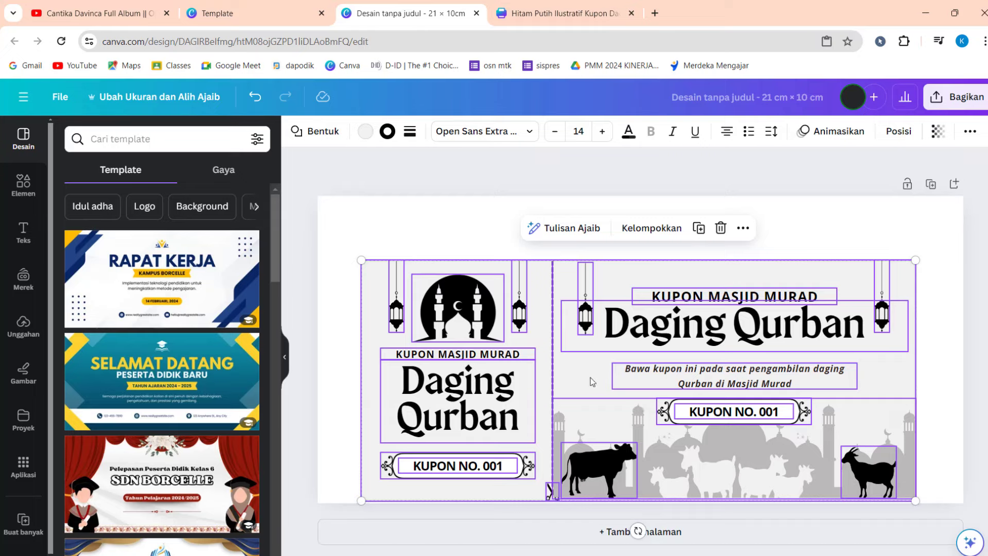
Move the pasted coupon top-left, resize it to 21 cm wide, and snap it within the page.
left_click_drag(591, 373, 546, 316)
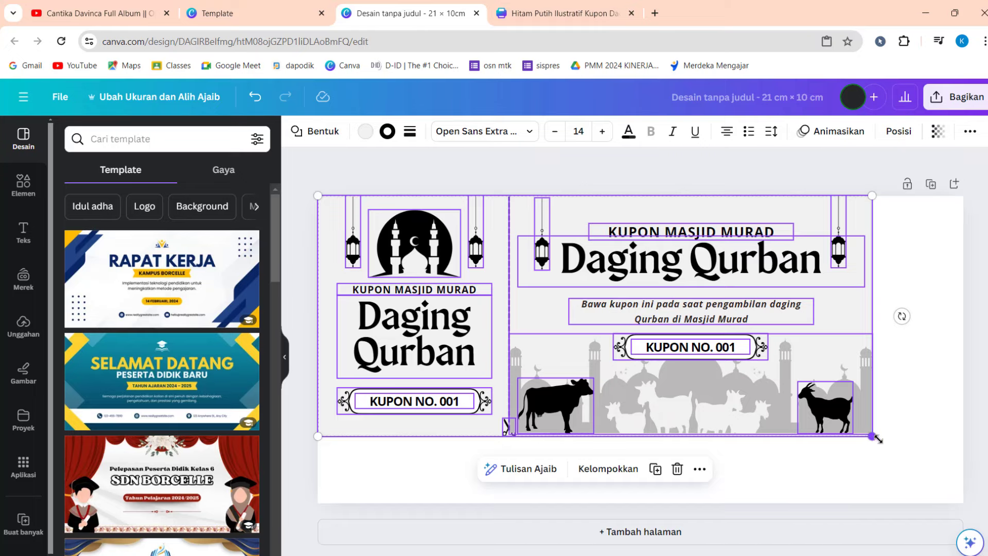
left_click_drag(875, 438, 957, 498)
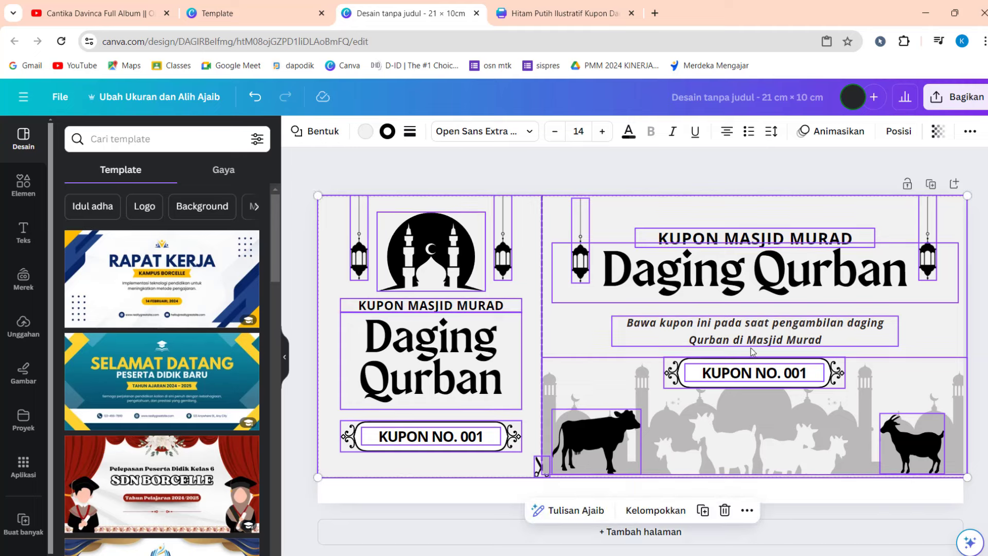
left_click_drag(589, 336, 590, 347)
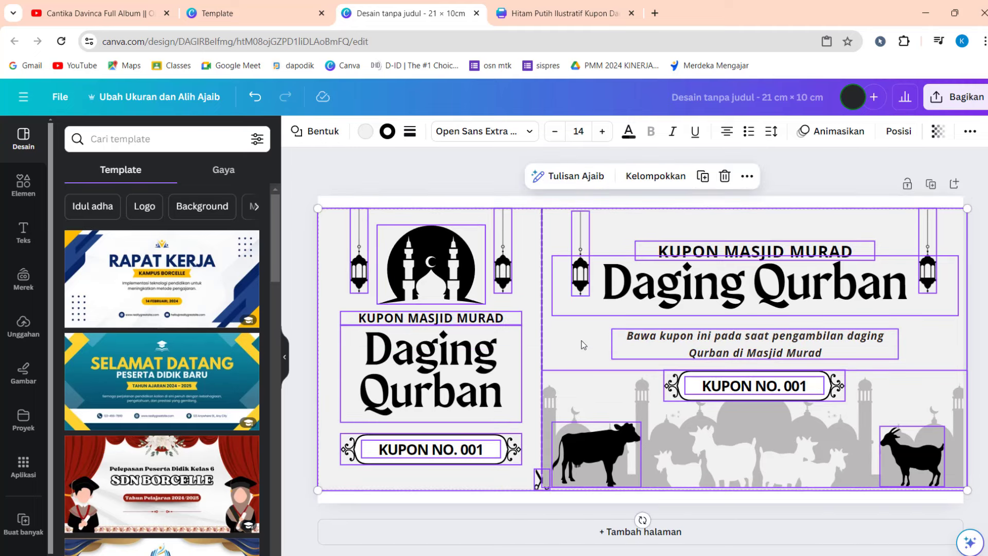
left_click(437, 163)
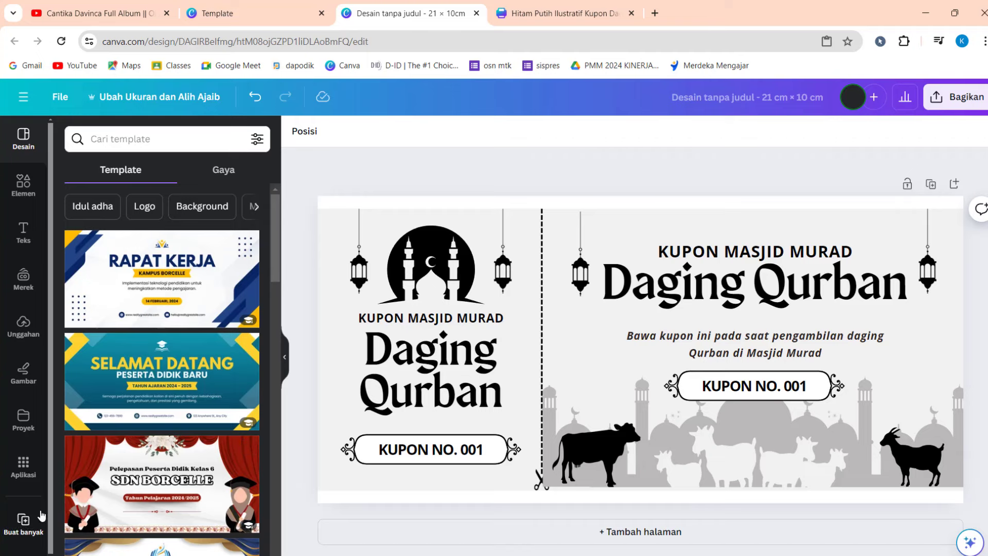
Open Bulk Create's manual data entry, clear its table, and bring up the Start menu.
left_click(28, 520)
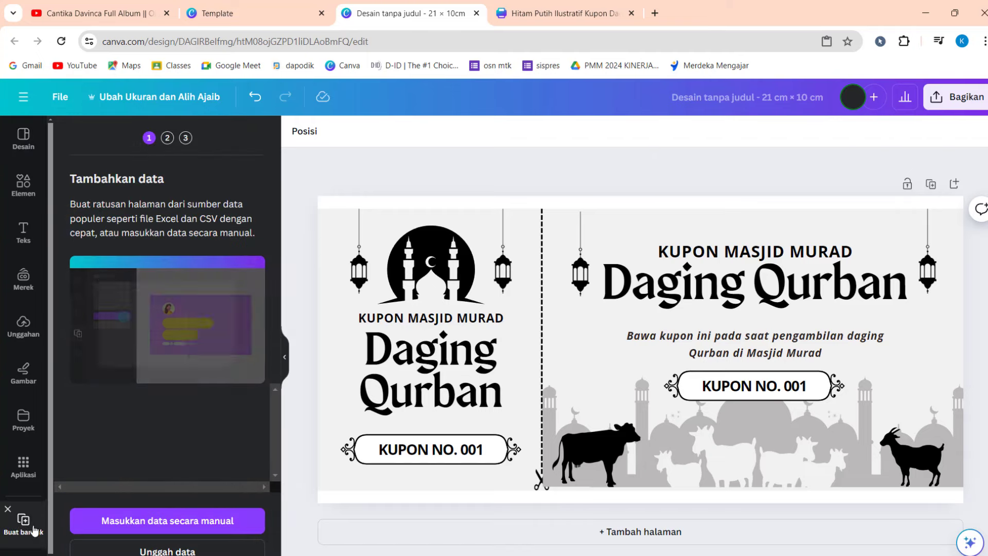
left_click(146, 525)
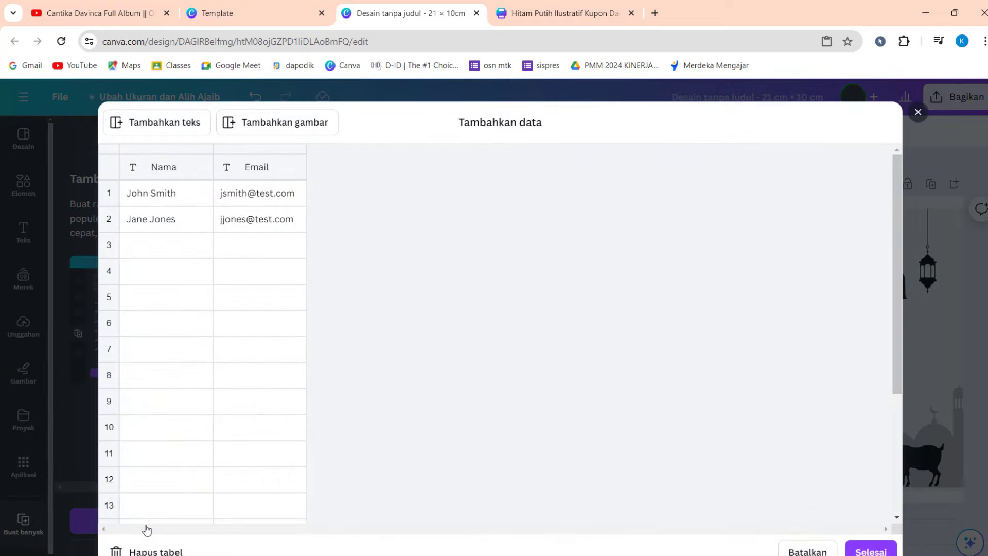
left_click(171, 552)
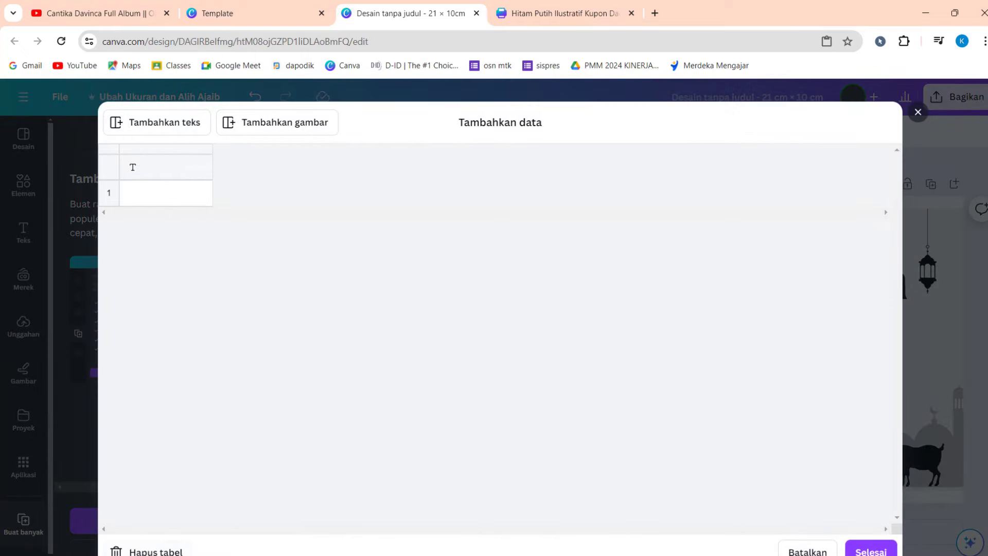
key("super")
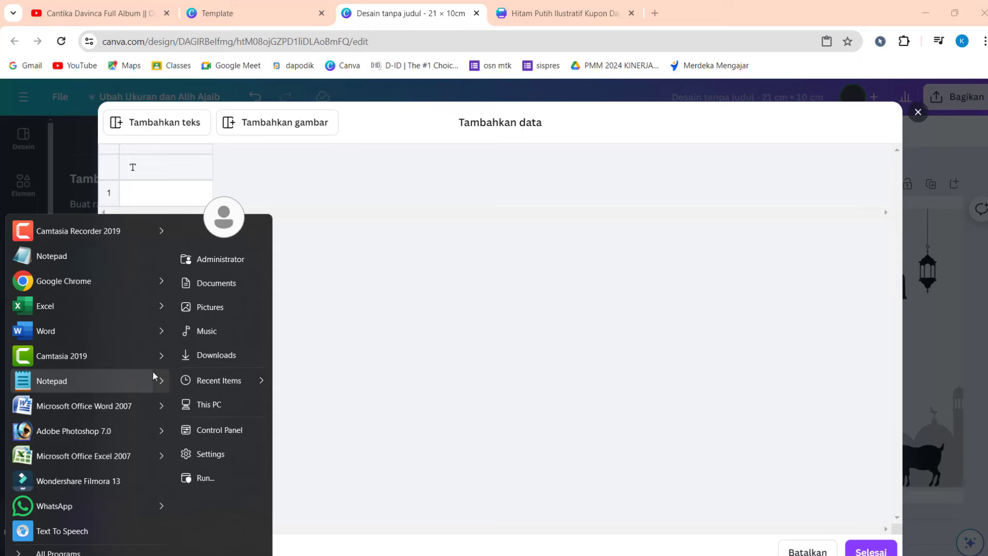
mouse_move(85, 306)
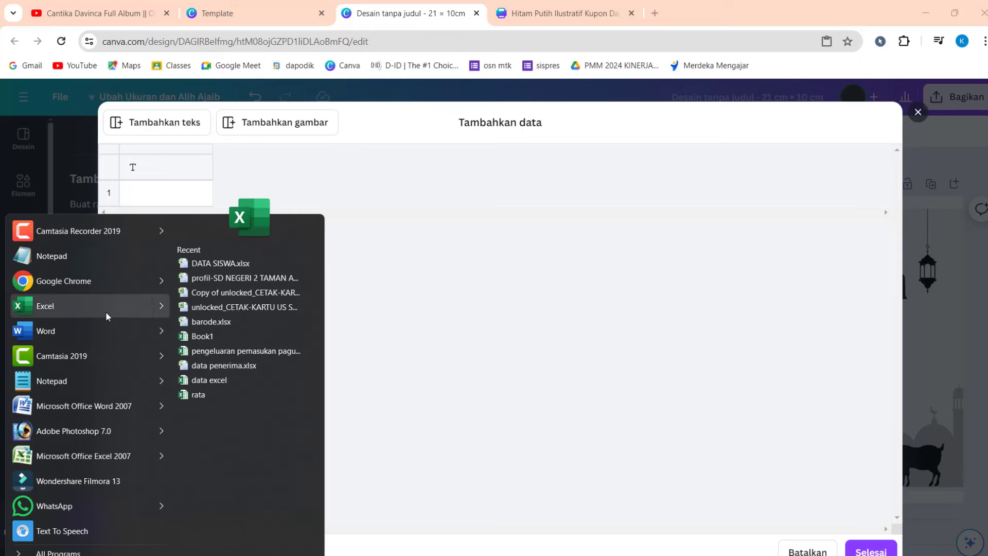
In a blank Excel workbook, enter 00001 and 00002 as text in A1:A2.
left_click(91, 457)
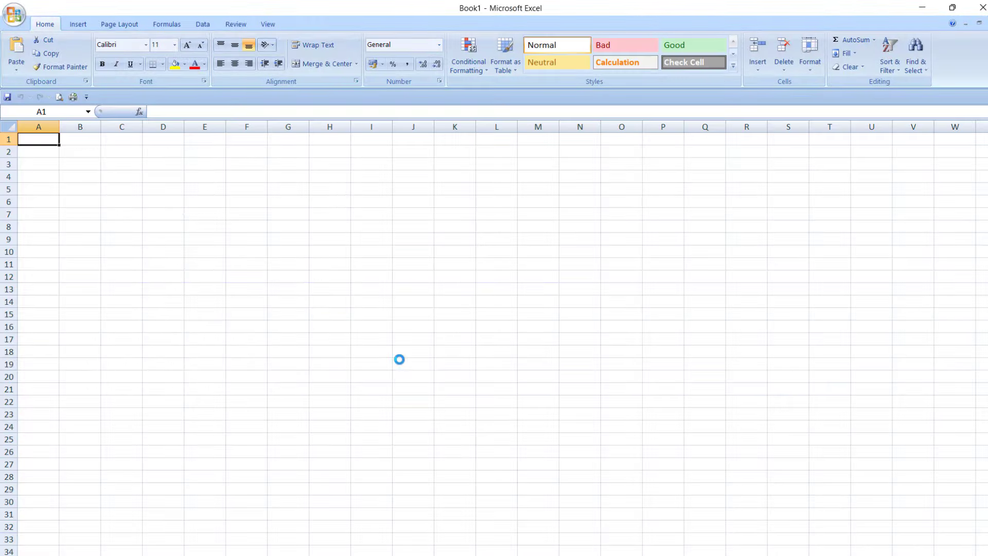
type("0")
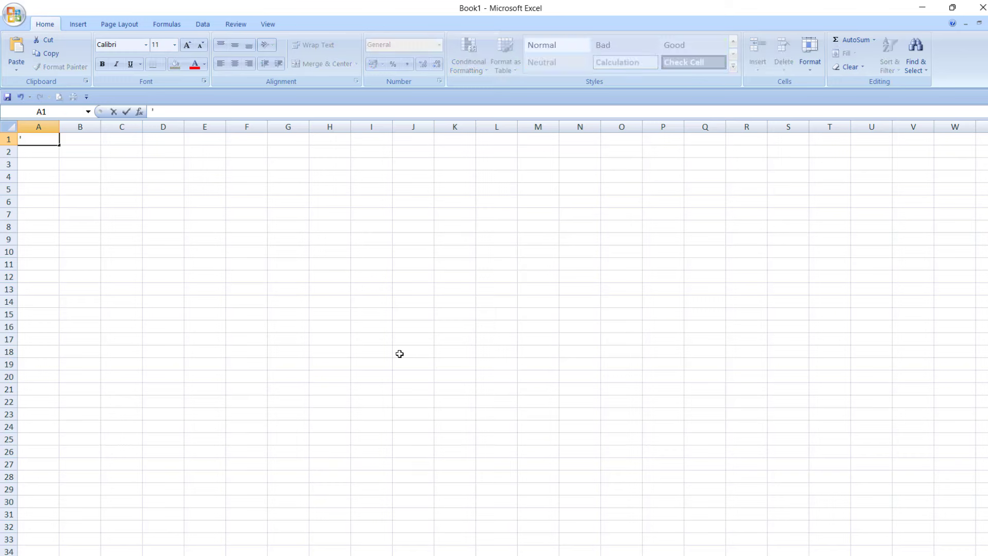
type("000")
type("01")
key("Return")
type("'")
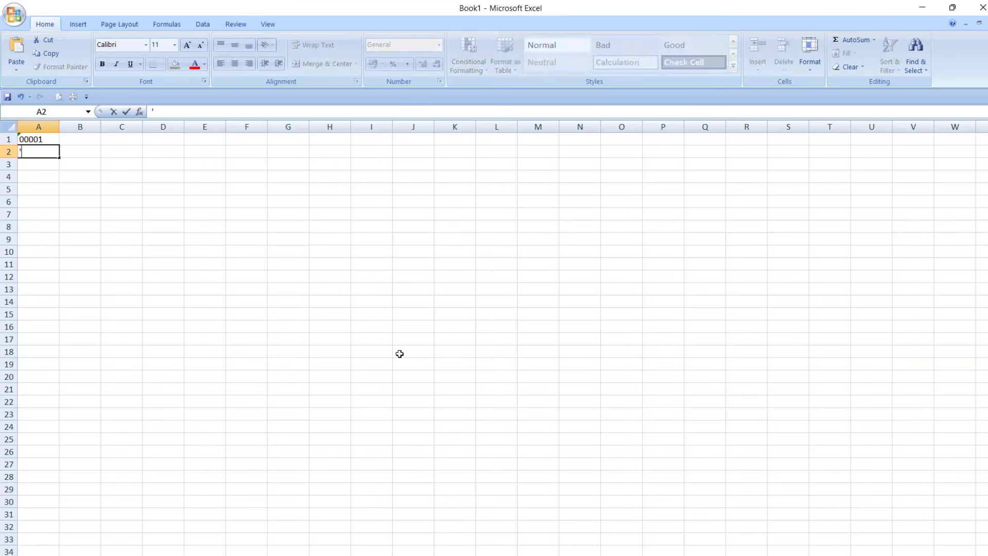
type("0002")
key("Return")
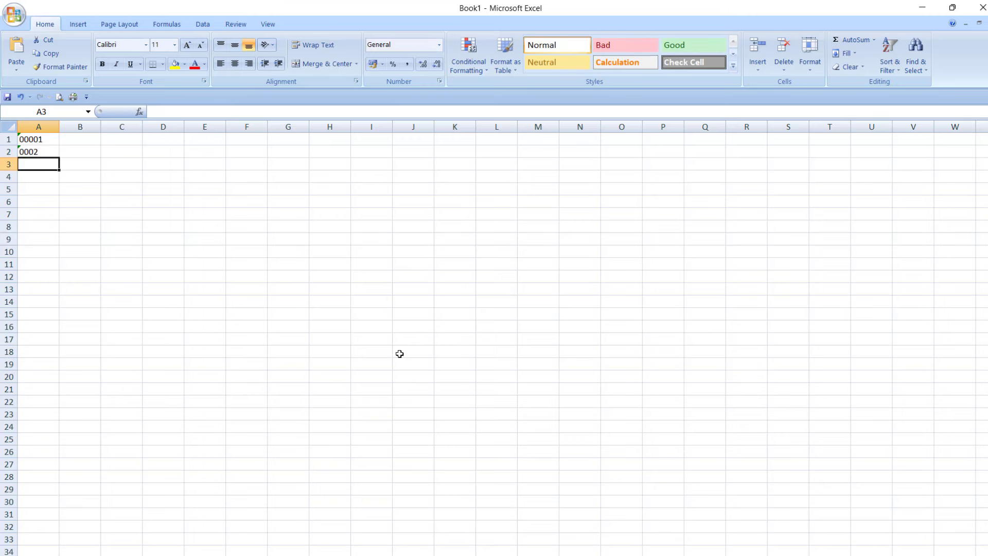
double_click(30, 152)
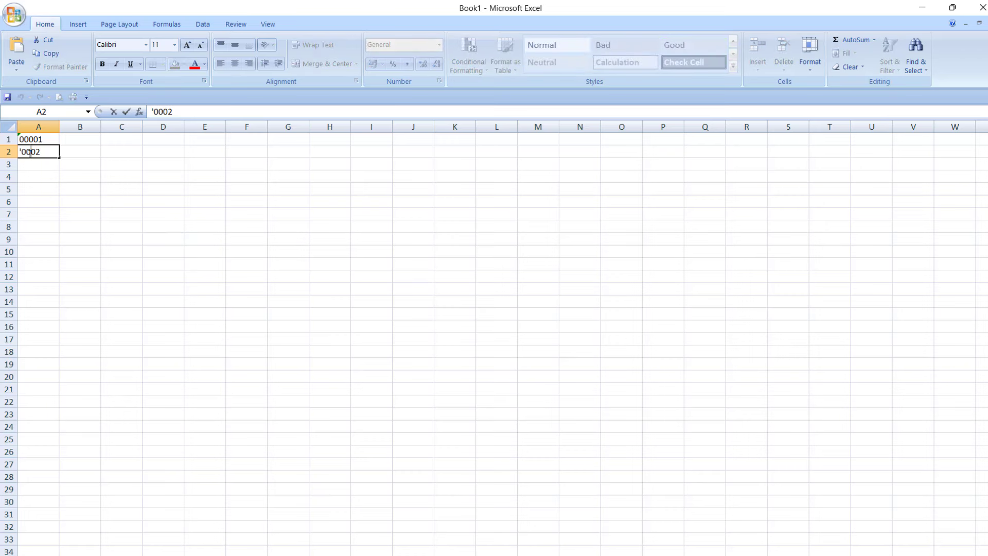
type("0")
key("Return")
left_click(124, 165)
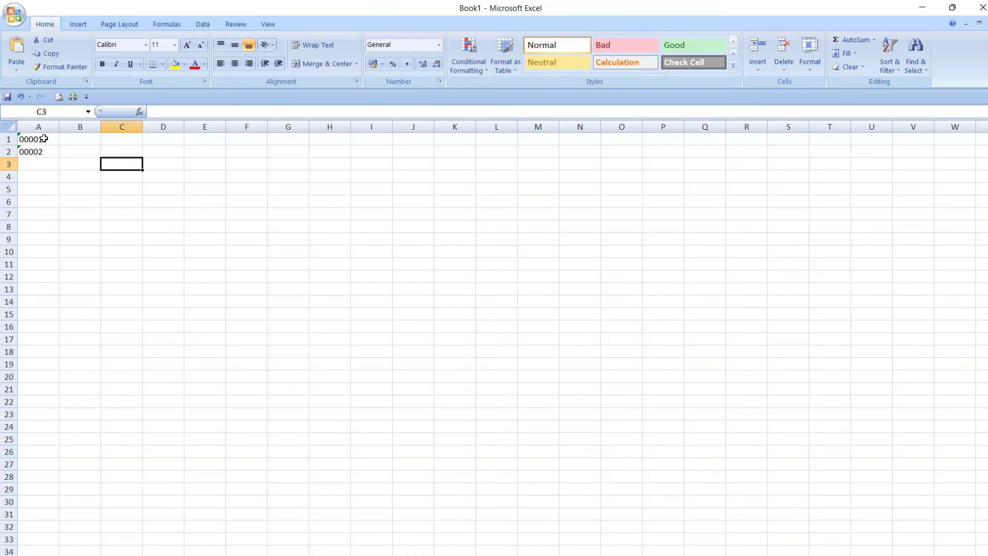
Fill column A down to 01200 and copy the whole list of coupon numbers.
mouse_move(44, 138)
left_mouse_down()
mouse_move(59, 156)
mouse_move(49, 551)
left_mouse_up()
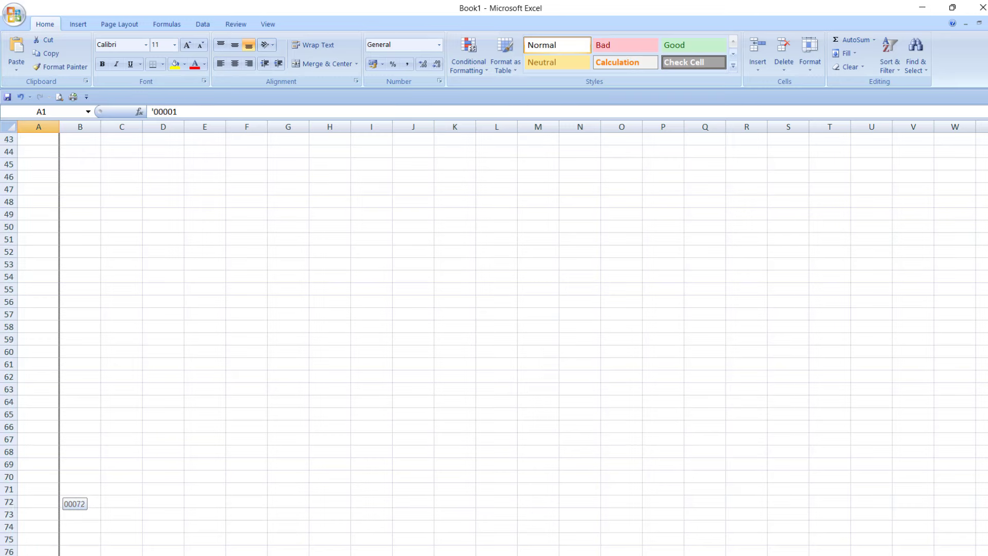
mouse_move(49, 551)
left_mouse_down()
mouse_move(39, 518)
mouse_move(41, 250)
mouse_move(50, 555)
left_mouse_up()
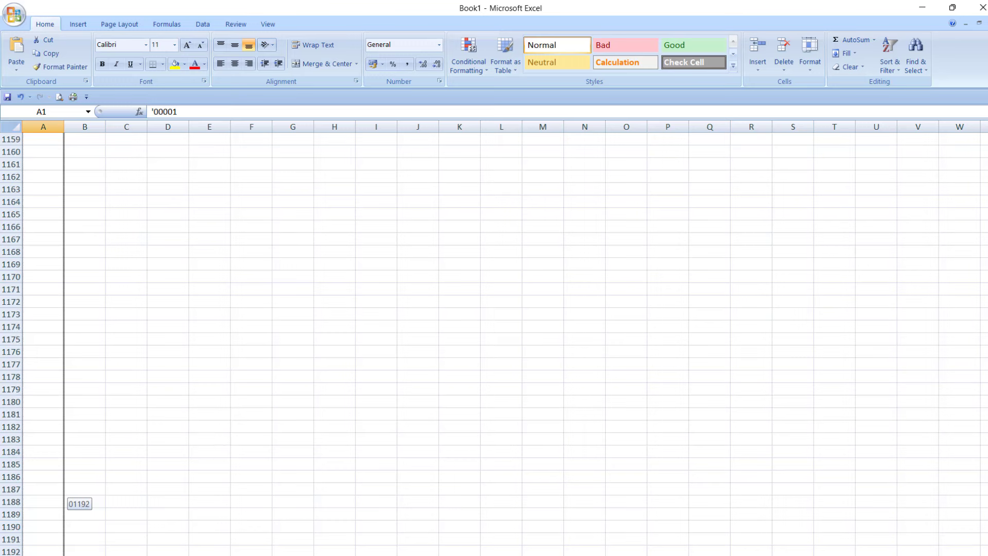
mouse_move(50, 555)
left_mouse_down()
mouse_move(37, 368)
mouse_move(36, 408)
left_mouse_up()
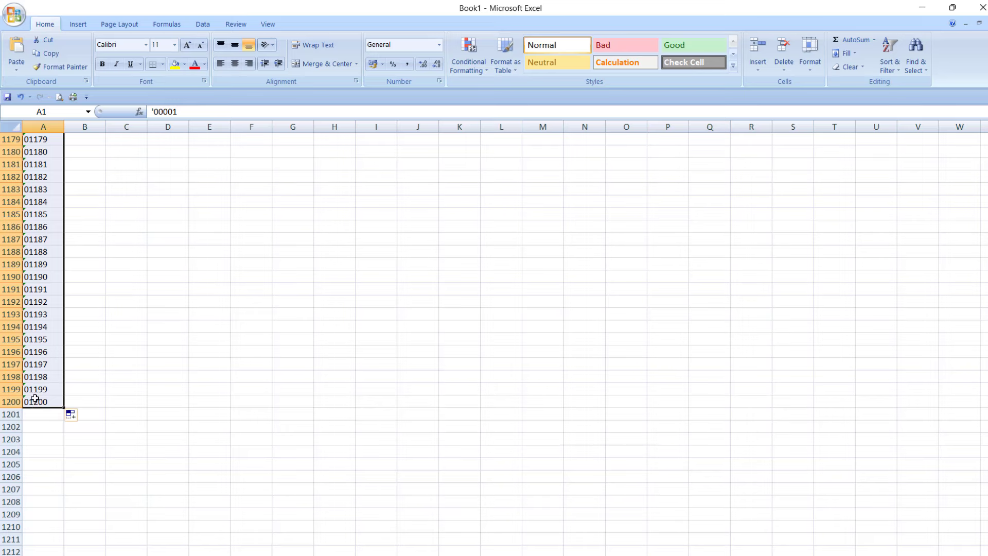
right_click(36, 398)
left_click(58, 417)
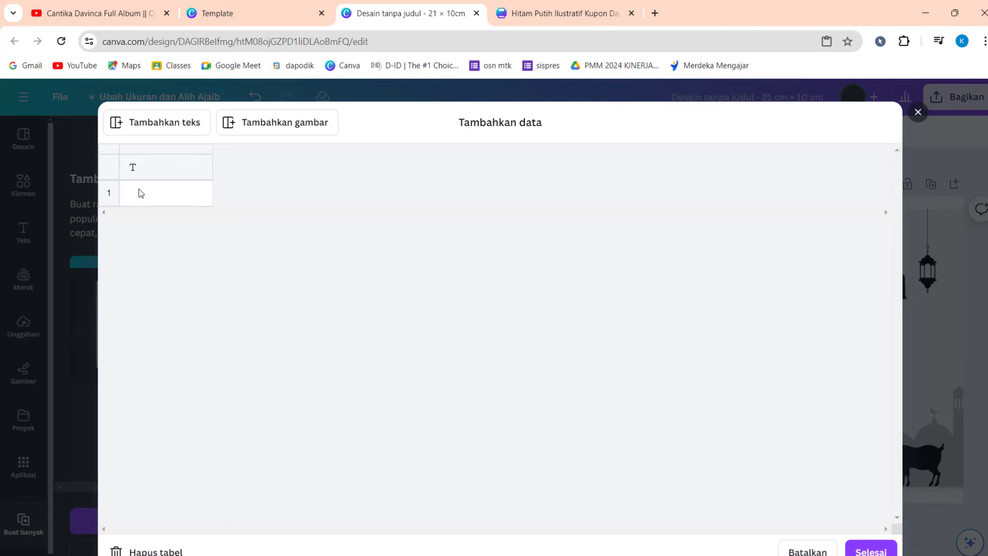
left_click(140, 193)
right_click(137, 190)
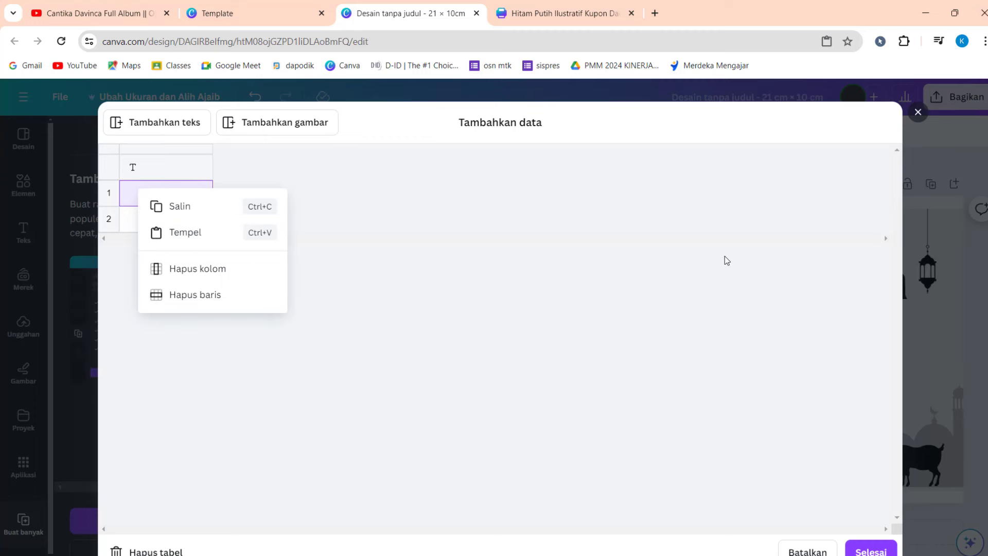
left_click(224, 234)
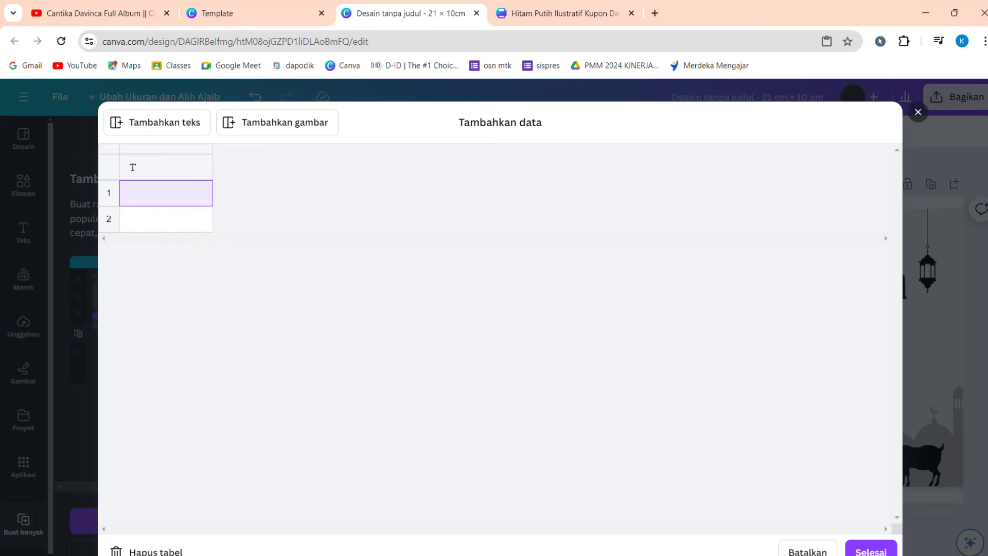
left_click(140, 194)
left_click(170, 213)
Dismiss Excel's 'Cannot open the Clipboard' alert and return to Canva in Chrome.
left_click(153, 196)
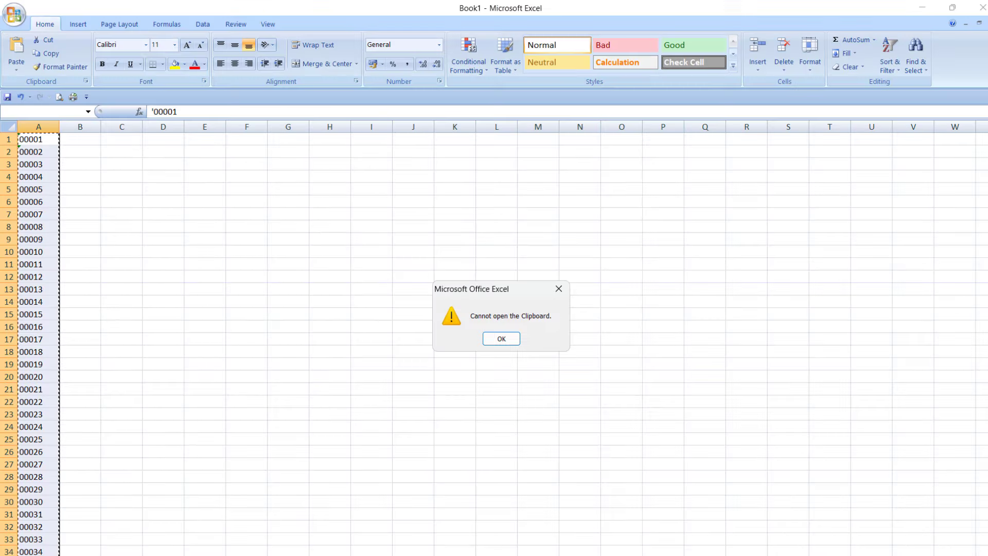
left_click(501, 338)
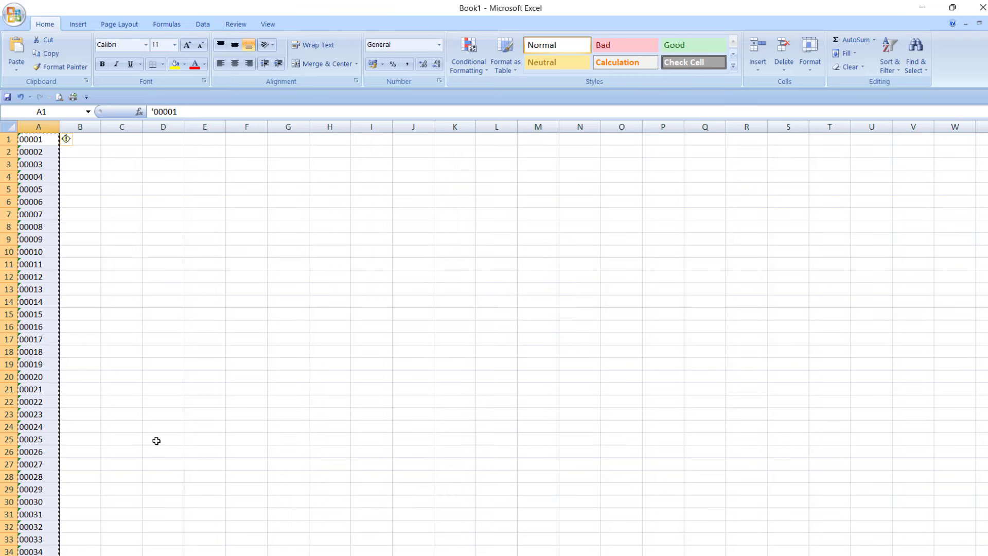
left_click(95, 554)
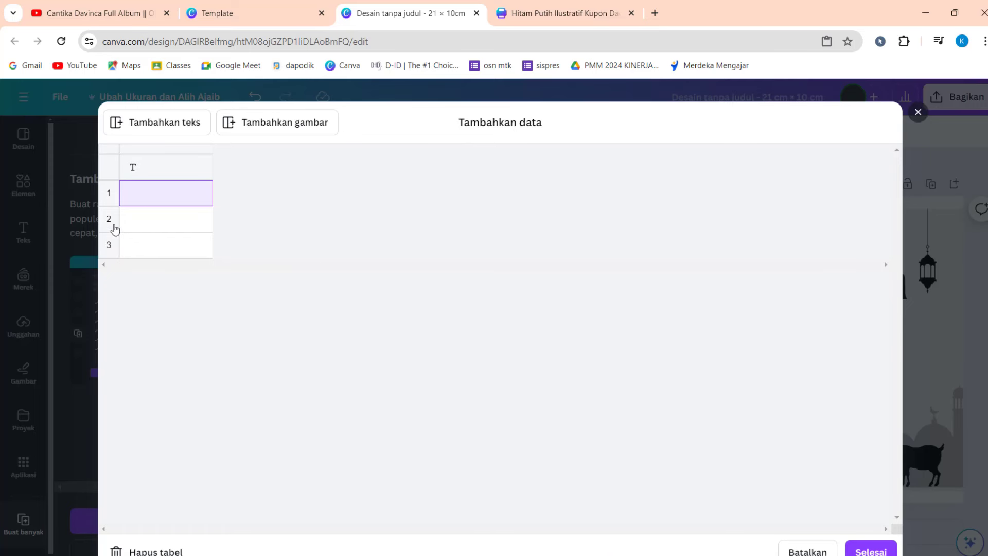
Paste the copied coupon numbers into Canva's bulk data table and finish adding data.
right_click(127, 198)
left_click(196, 239)
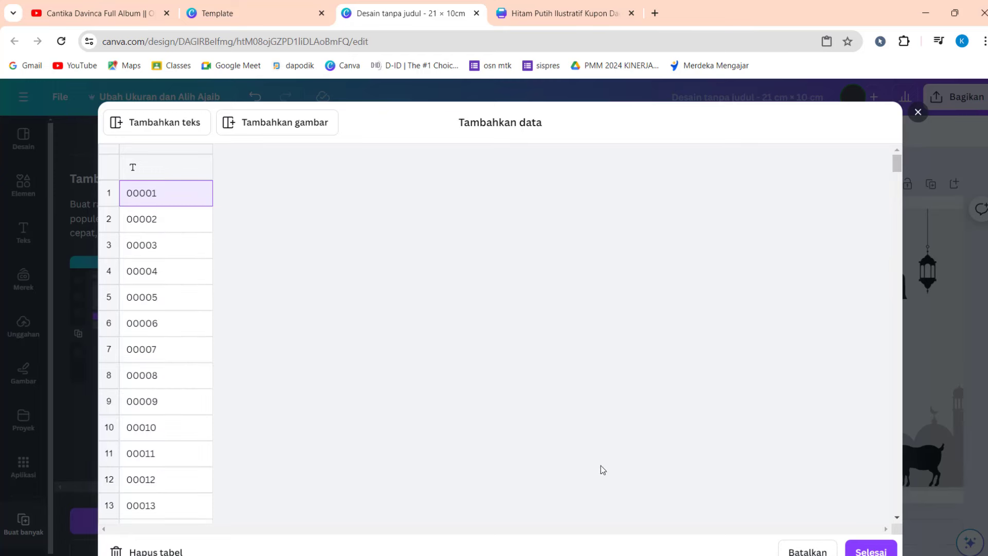
left_click(871, 550)
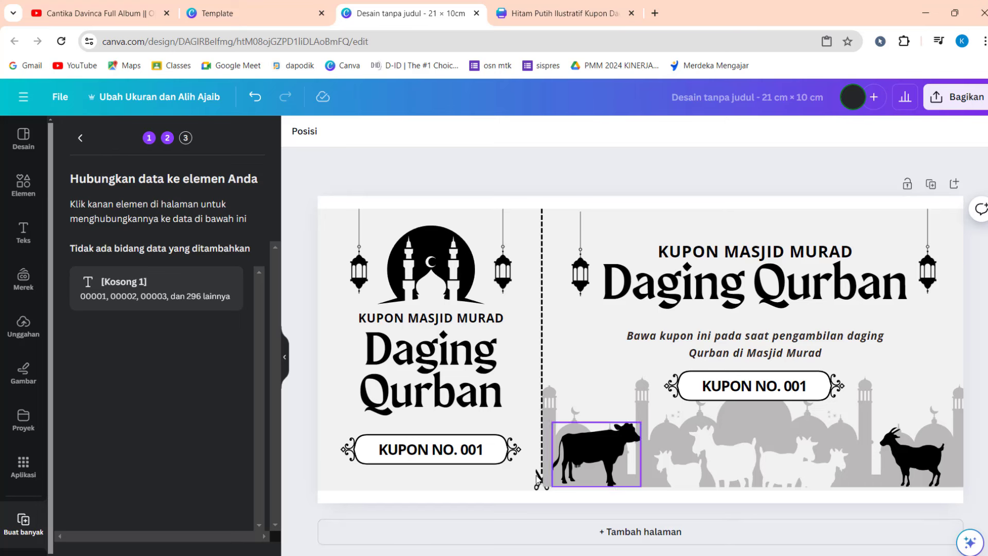
Link the left and right KUPON NO. 001 labels to the Kosong 1 data field.
left_click(471, 453)
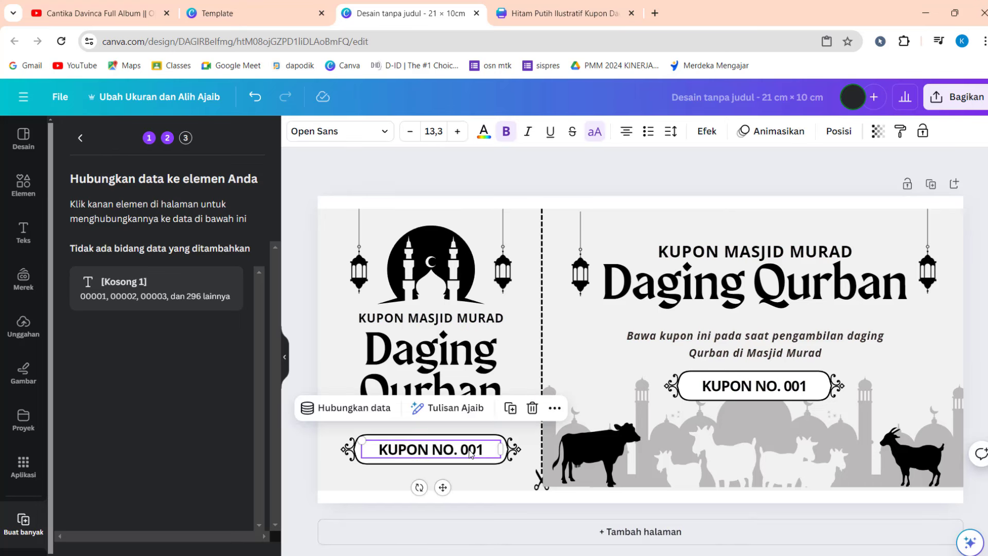
left_click(470, 450)
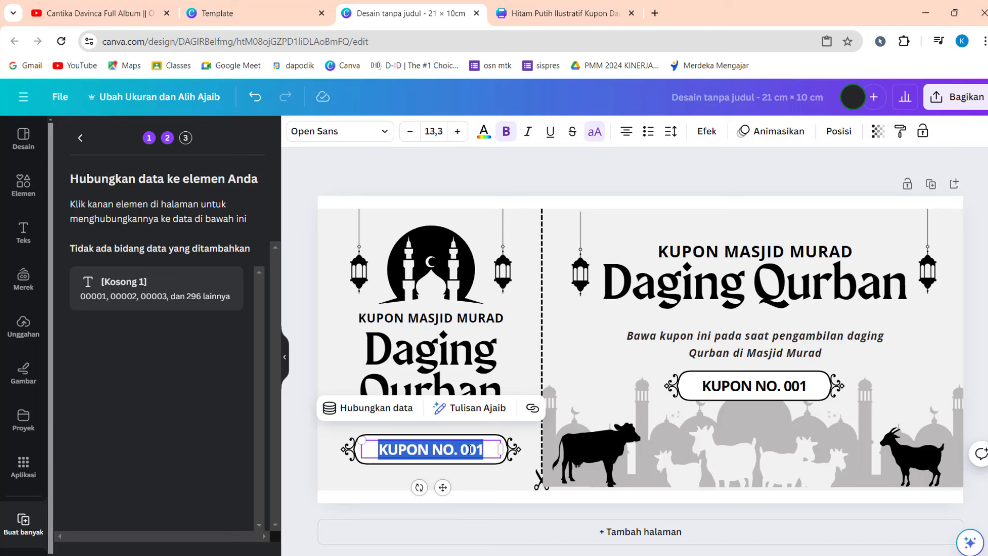
left_click(387, 413)
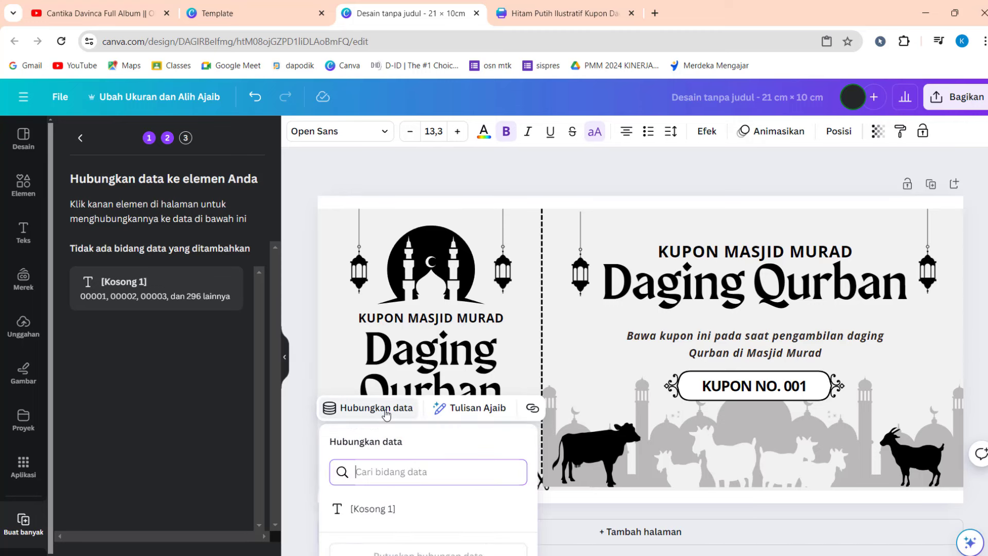
left_click(373, 510)
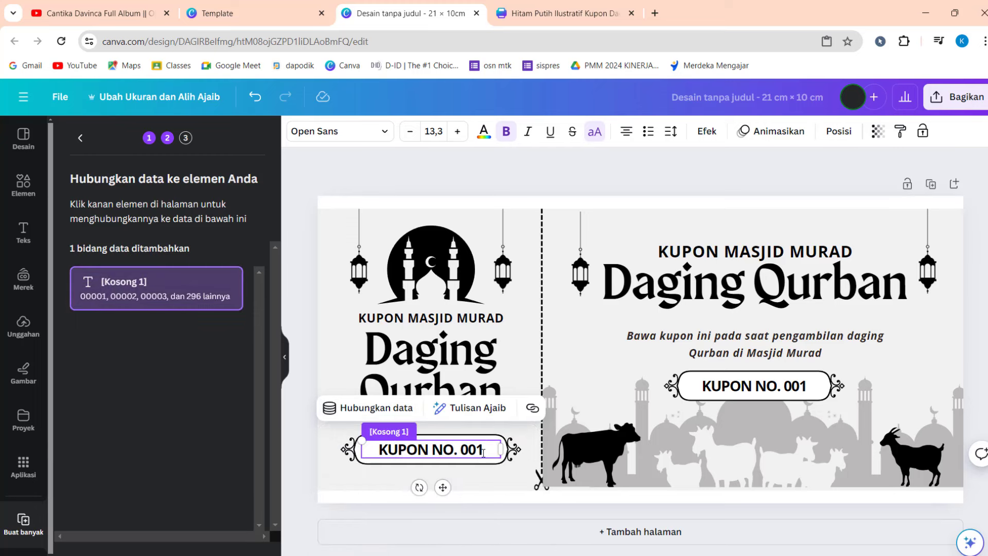
left_click(748, 392)
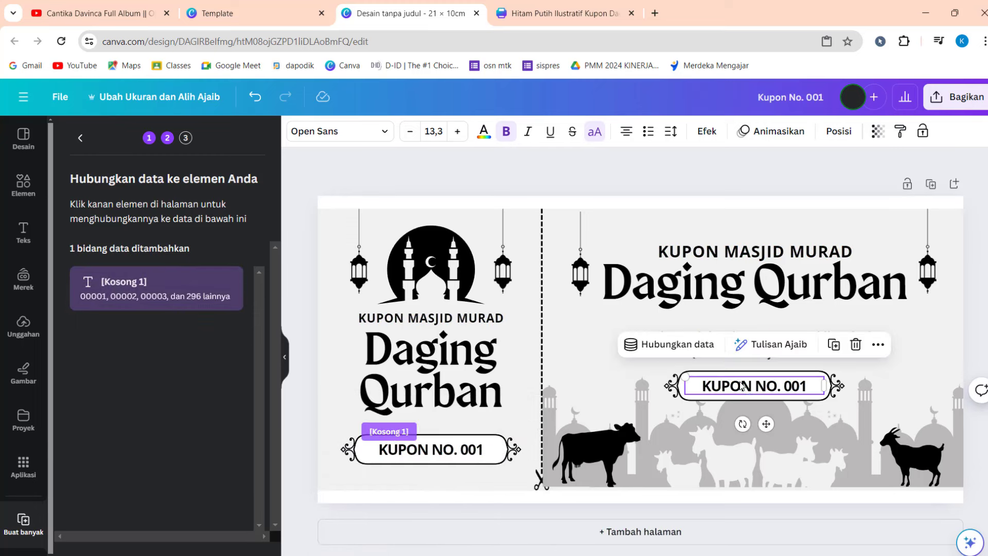
left_click(695, 345)
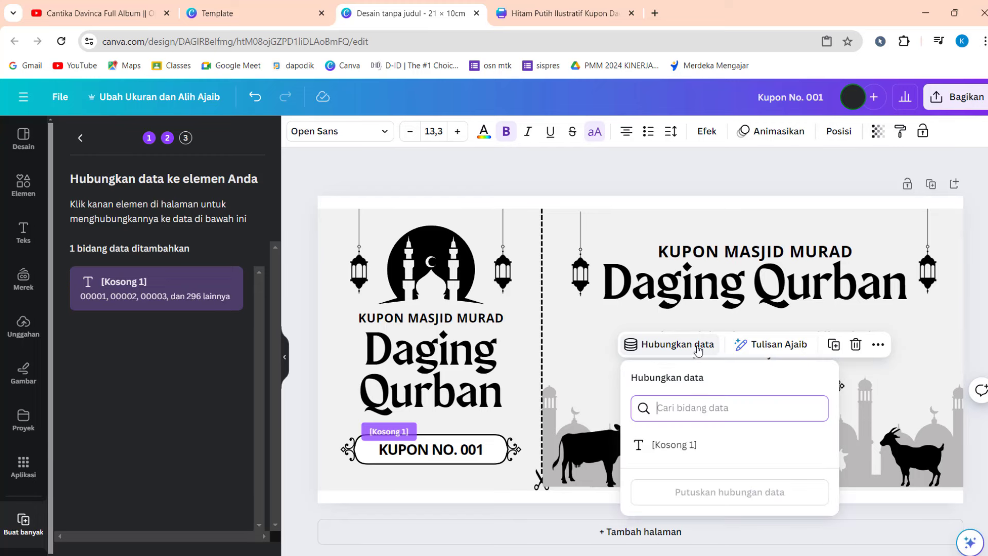
left_click(669, 444)
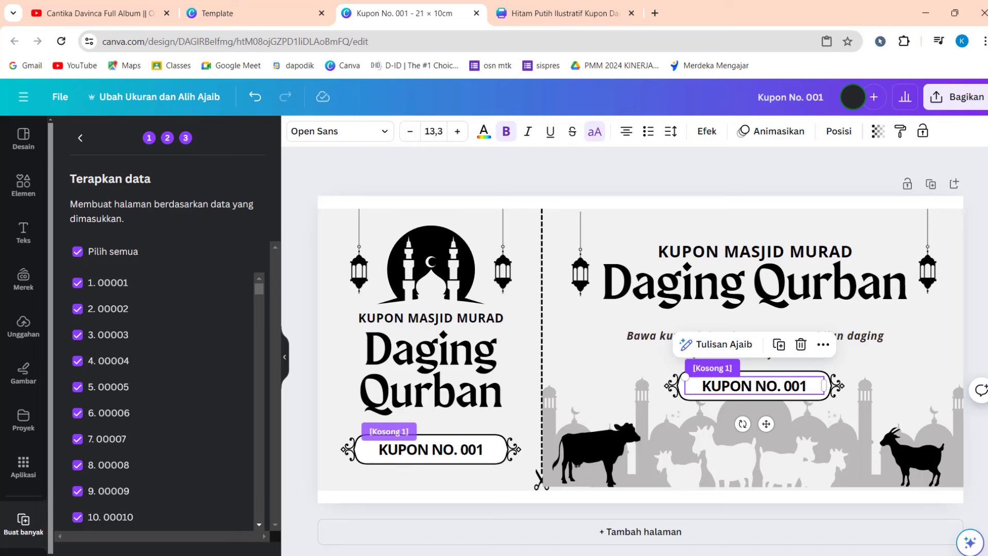
Go back to Canva's Beranda home page, where the Buat Banyak 1 coupon design is listed.
left_click_drag(259, 288, 257, 529)
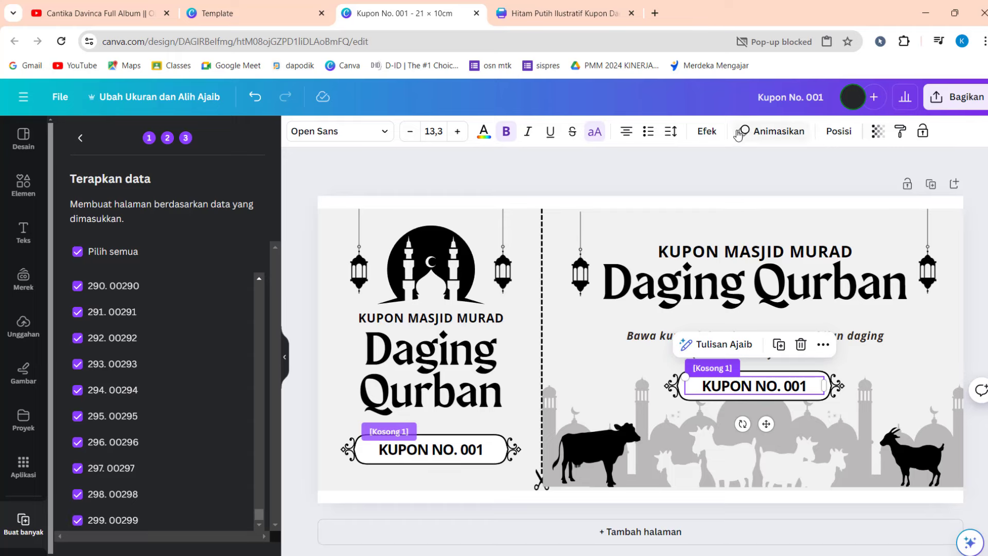
left_click(264, 13)
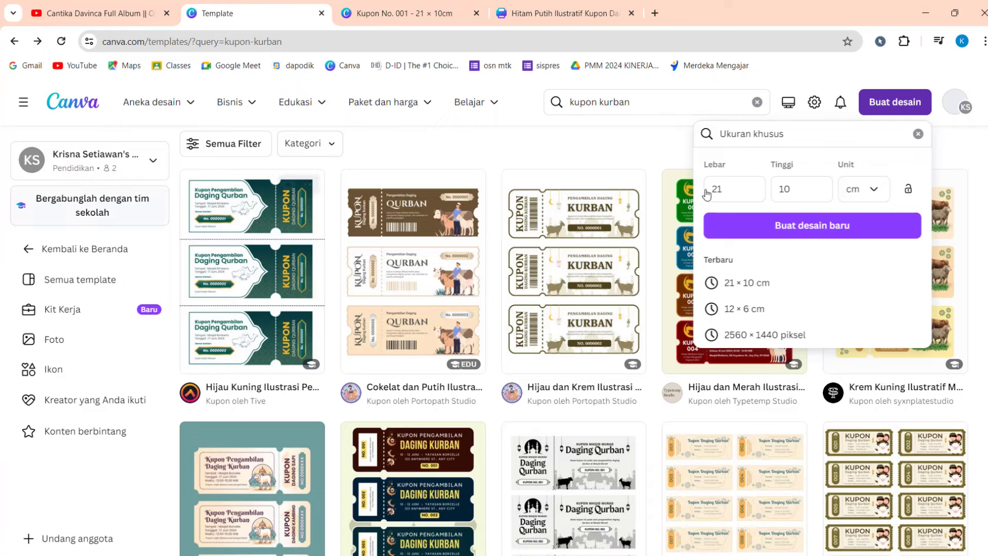
left_click(918, 134)
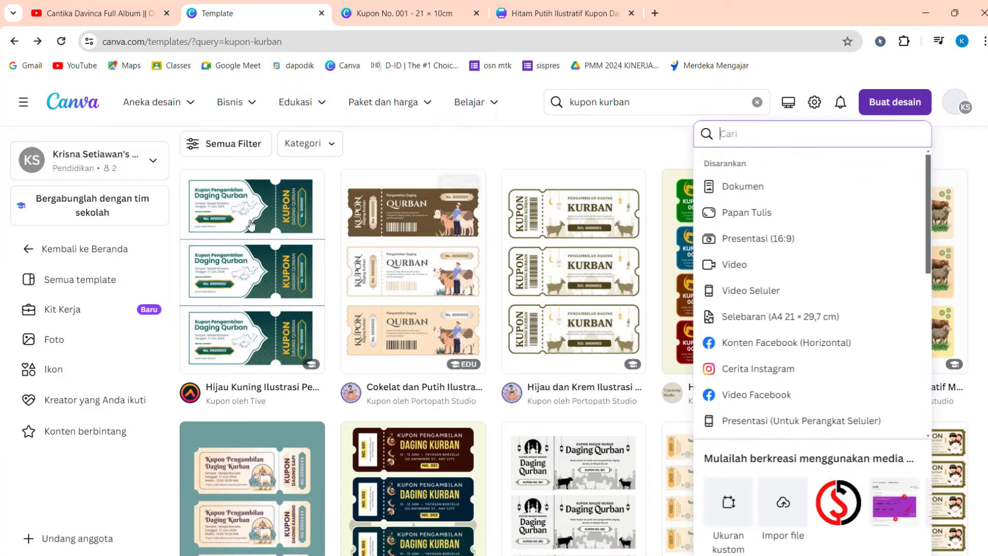
left_click(69, 106)
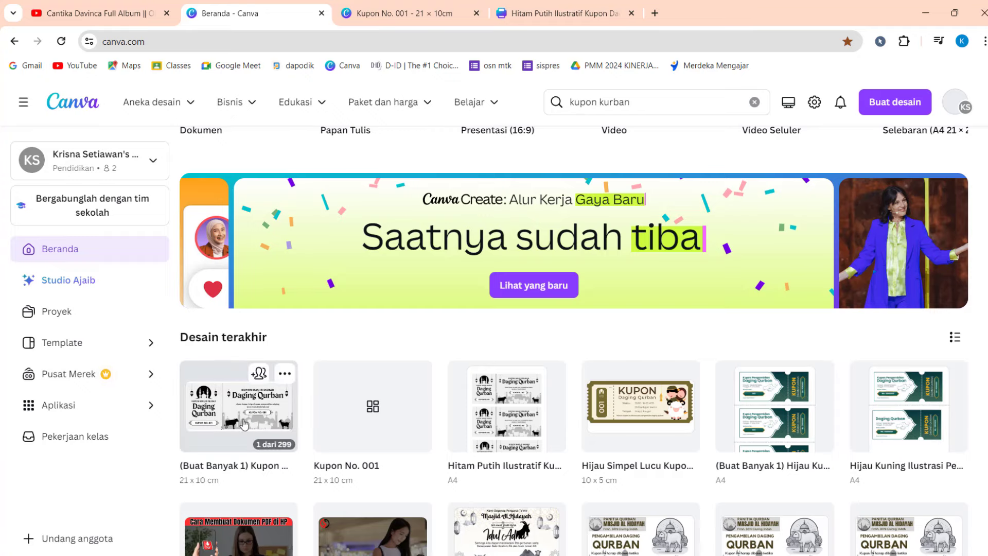
Open the (Buat Banyak 1) bulk-created coupon design.
left_click(224, 426)
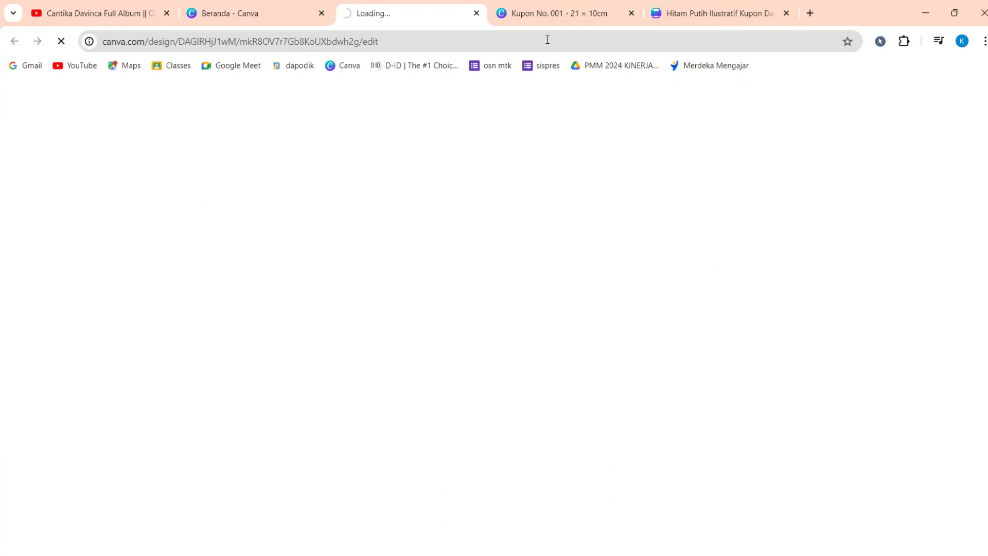
left_click(555, 11)
left_click(411, 13)
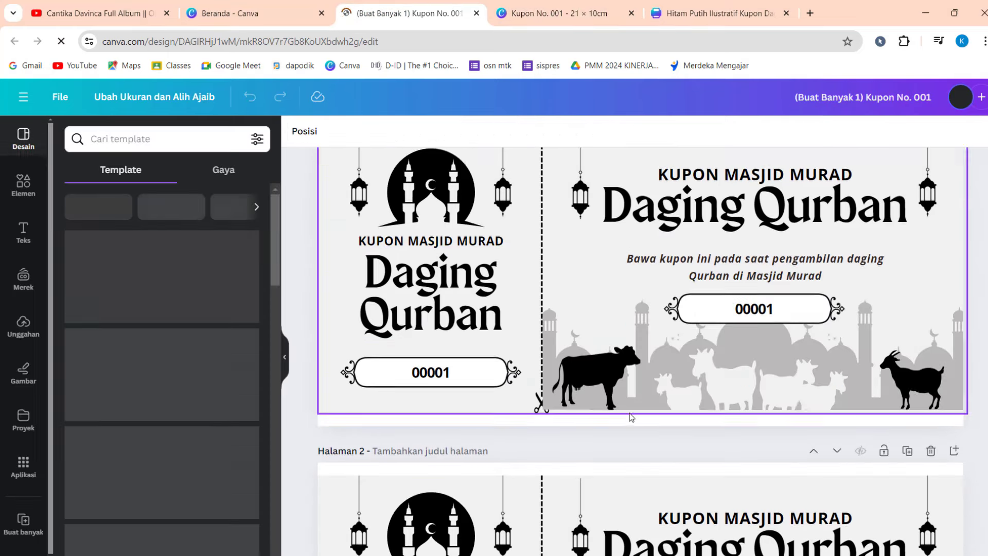
scroll(617, 412, "down", 5)
scroll(644, 375, "up", 4)
scroll(650, 366, "up", 2)
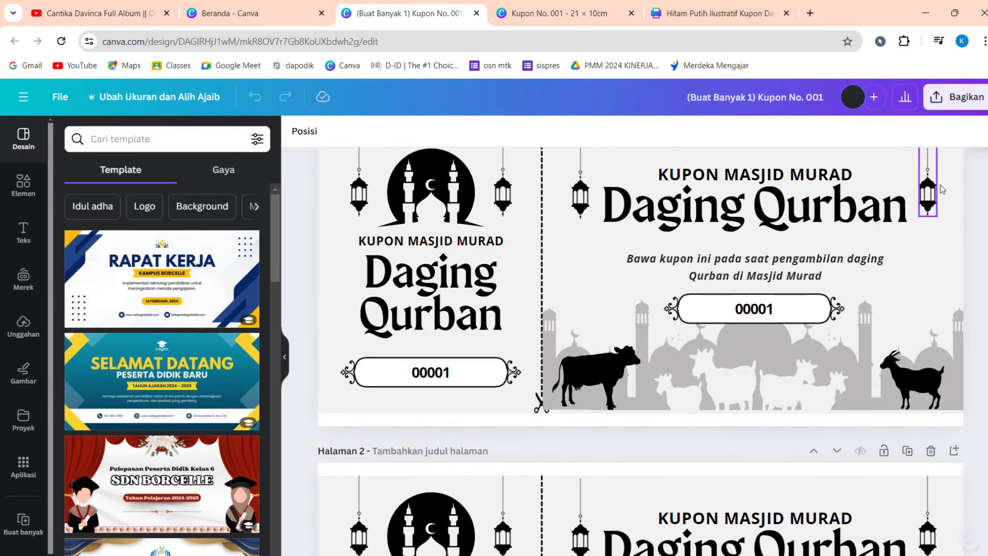
Download all 299 pages as PNG and show the downloaded zip in its folder.
left_click(967, 102)
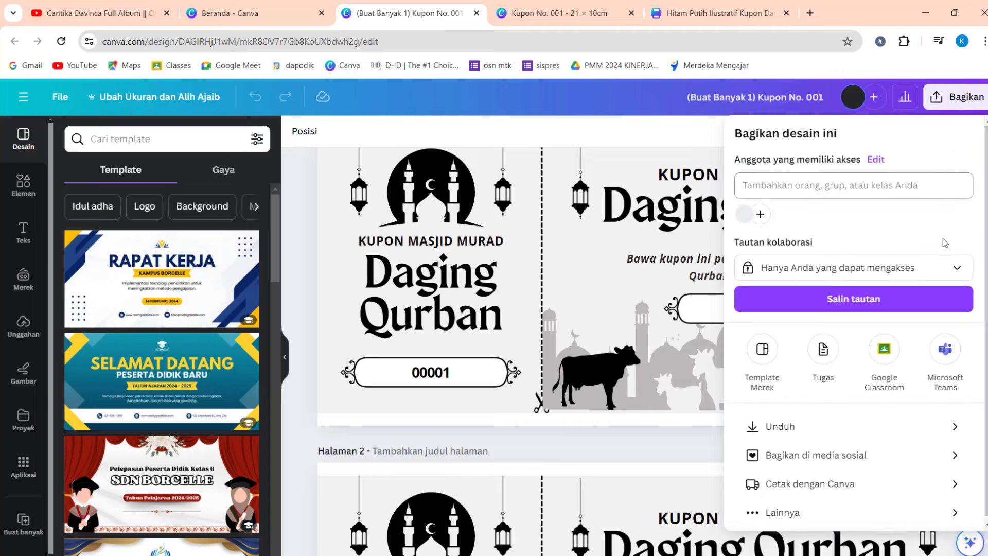
left_click(908, 426)
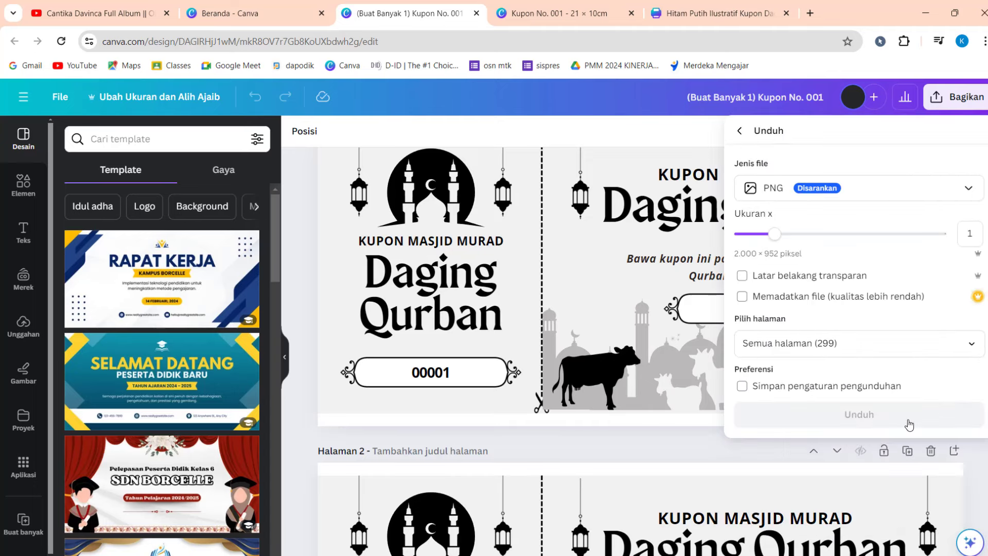
left_click(869, 420)
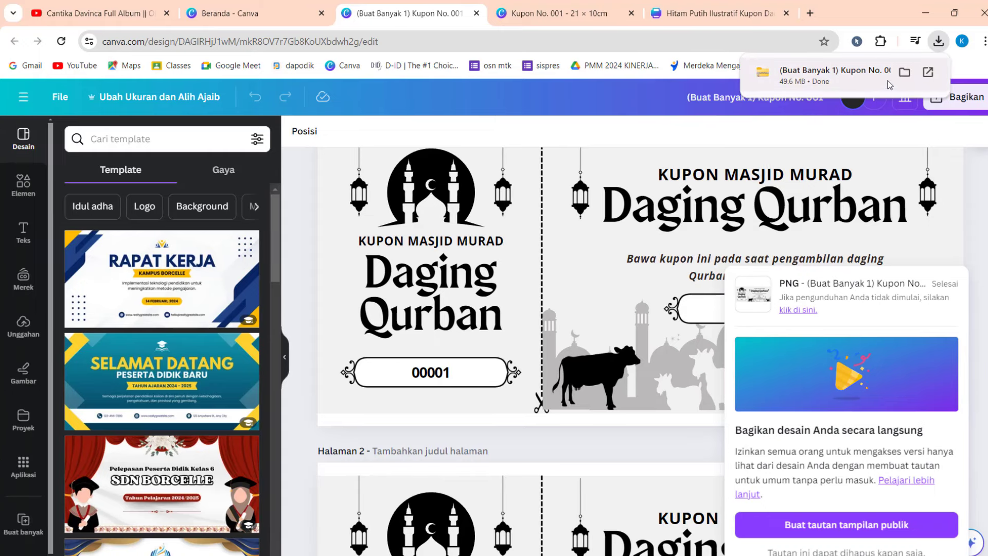
left_click(901, 75)
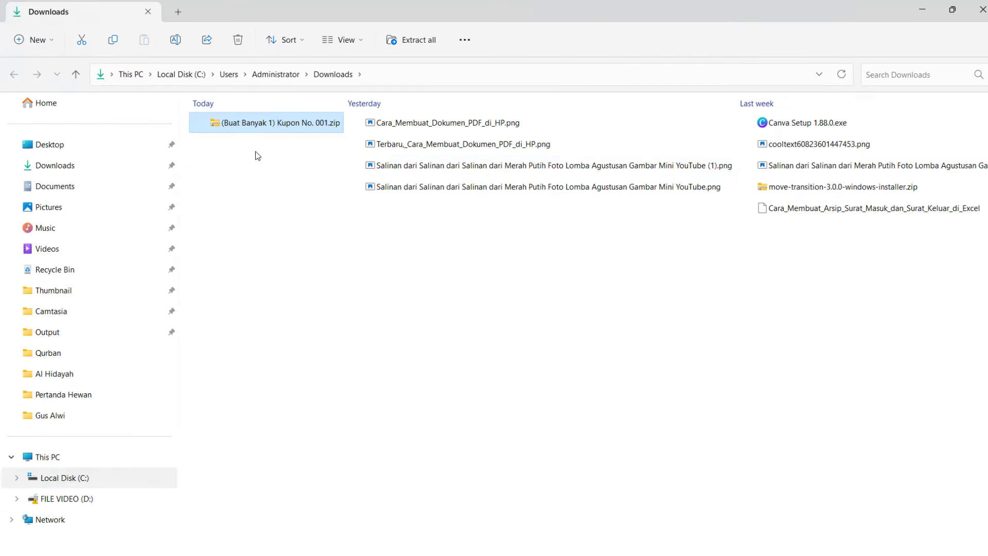
Move the coupon zip from Downloads into a new Kupon folder on FILE VIDEO (D:).
right_click(251, 131)
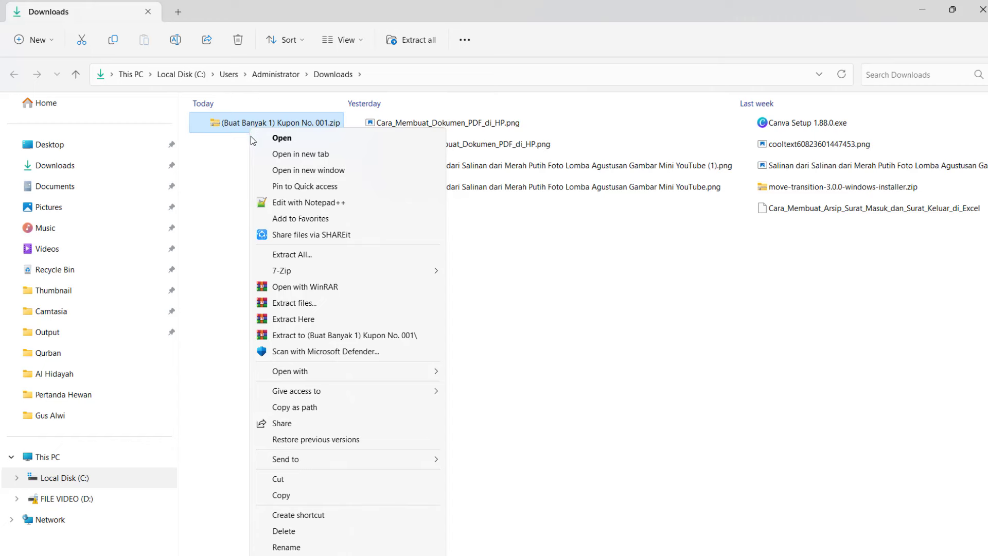
left_click(324, 482)
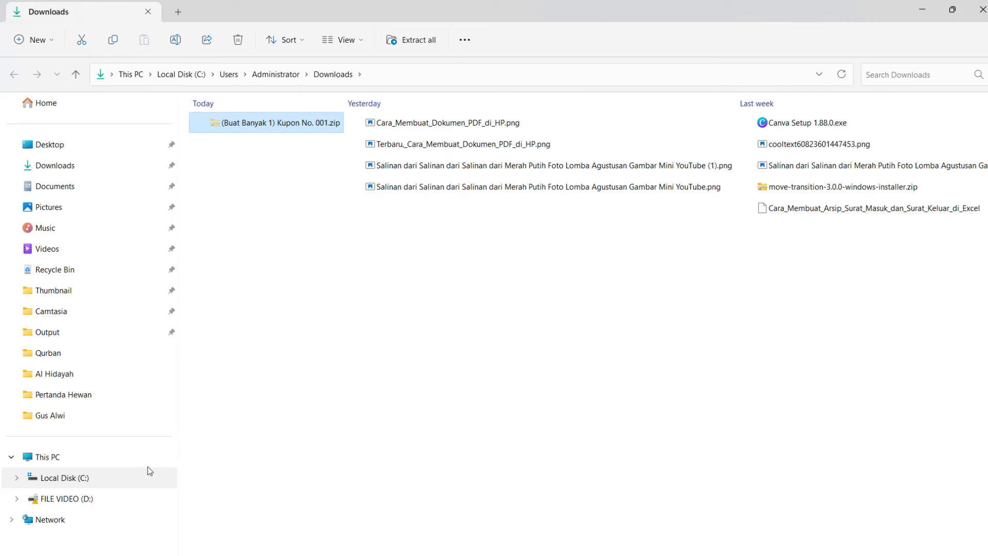
left_click(67, 498)
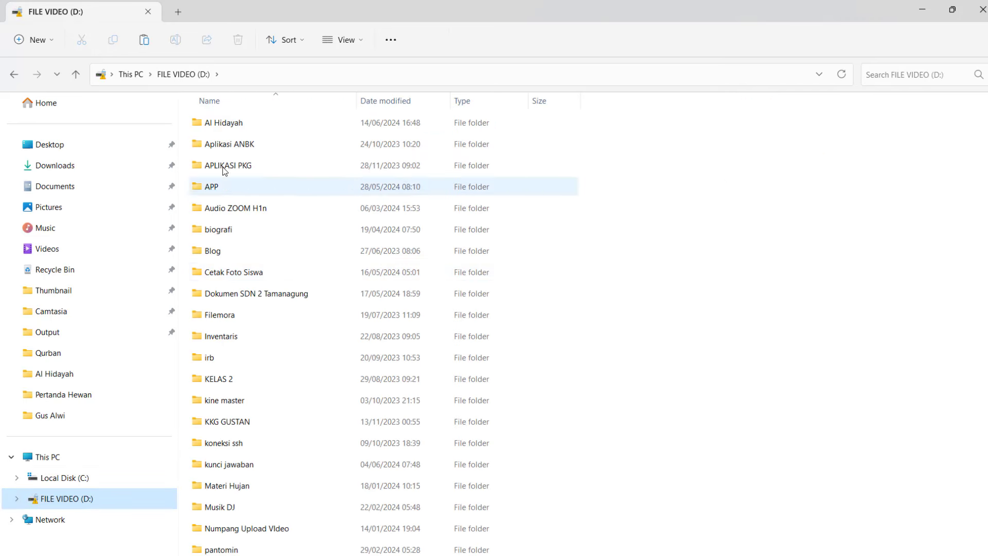
left_click(18, 41)
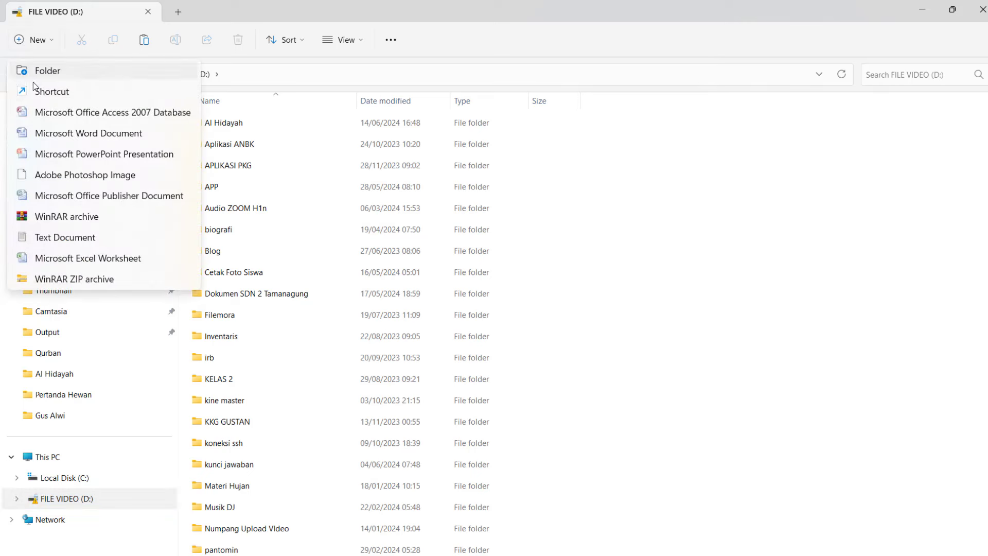
left_click(50, 72)
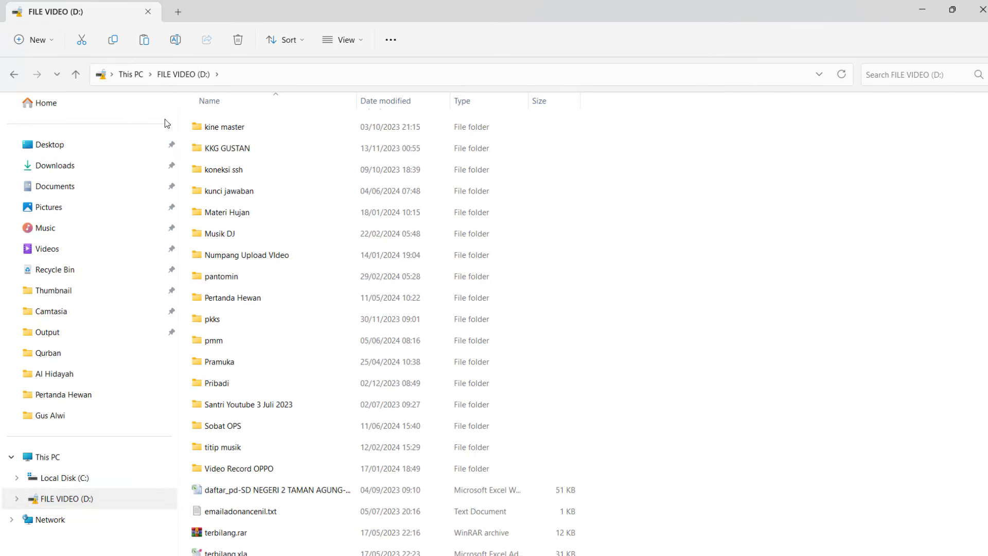
key("Return")
right_click(299, 199)
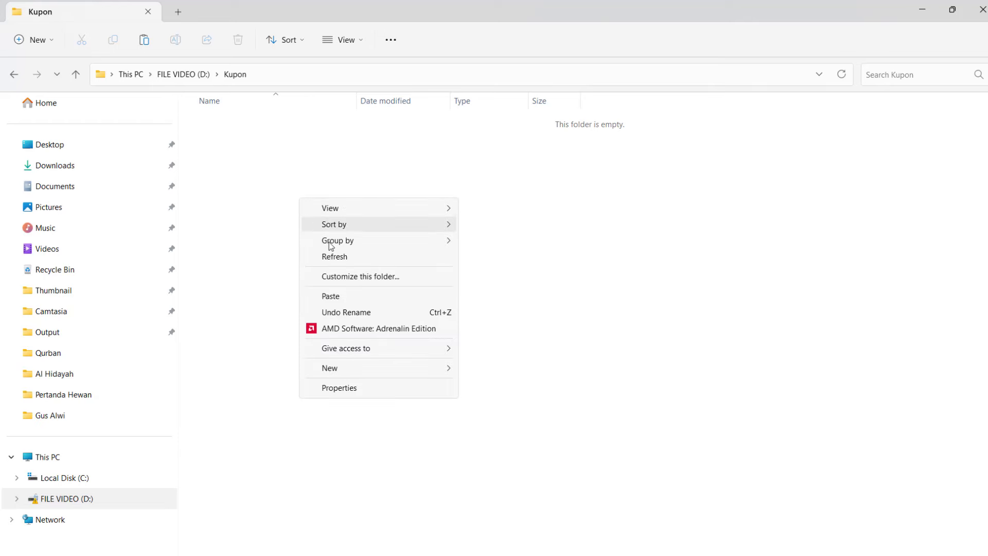
left_click(333, 296)
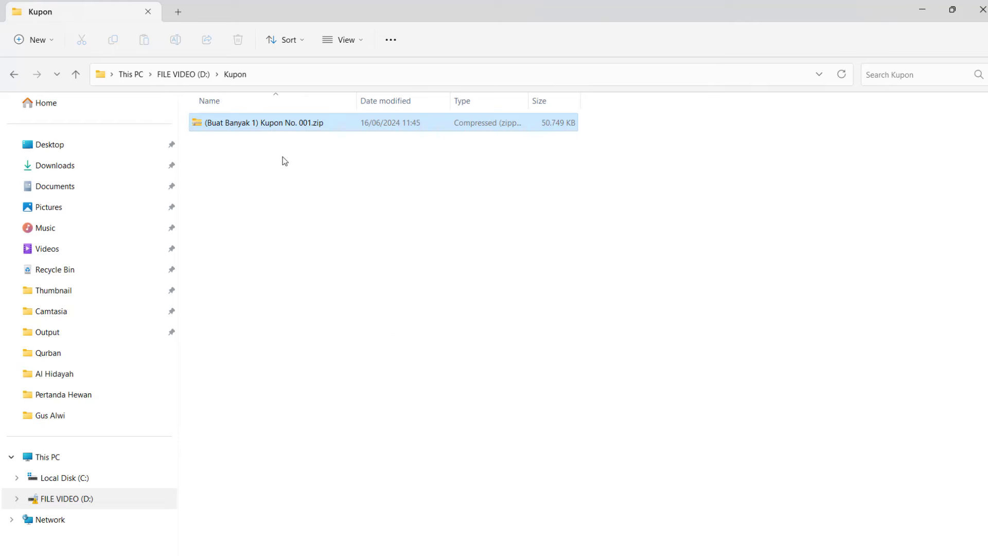
Extract the zip's numbered coupon PNGs into the Kupon folder.
right_click(271, 124)
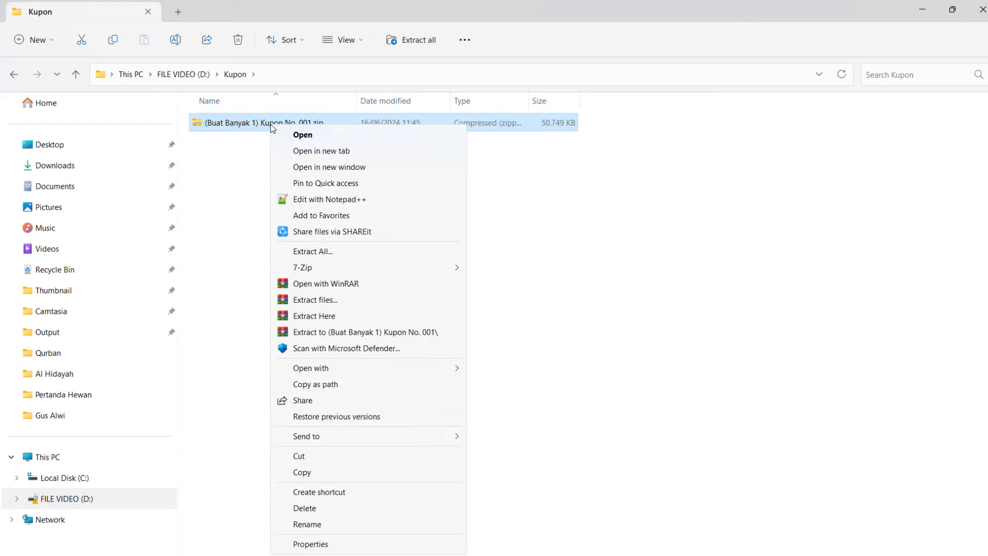
left_click(320, 316)
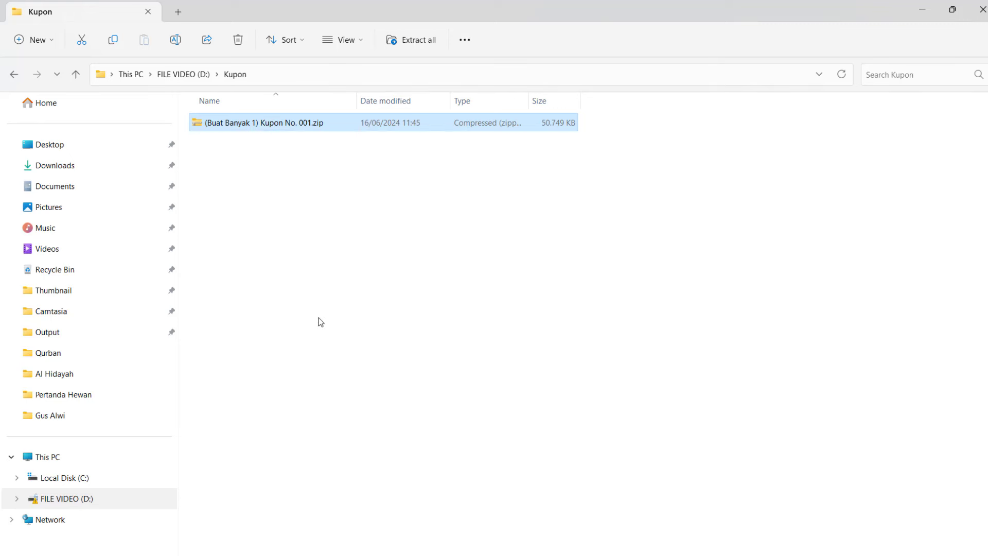
scroll(361, 371, "down", 4)
scroll(411, 419, "down", 10)
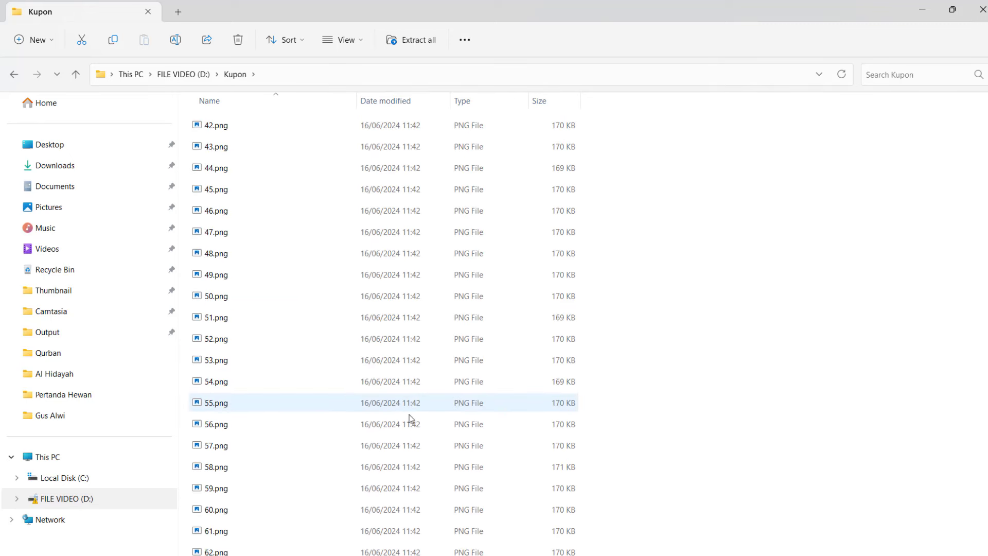
scroll(417, 438, "down", 10)
scroll(421, 456, "down", 6)
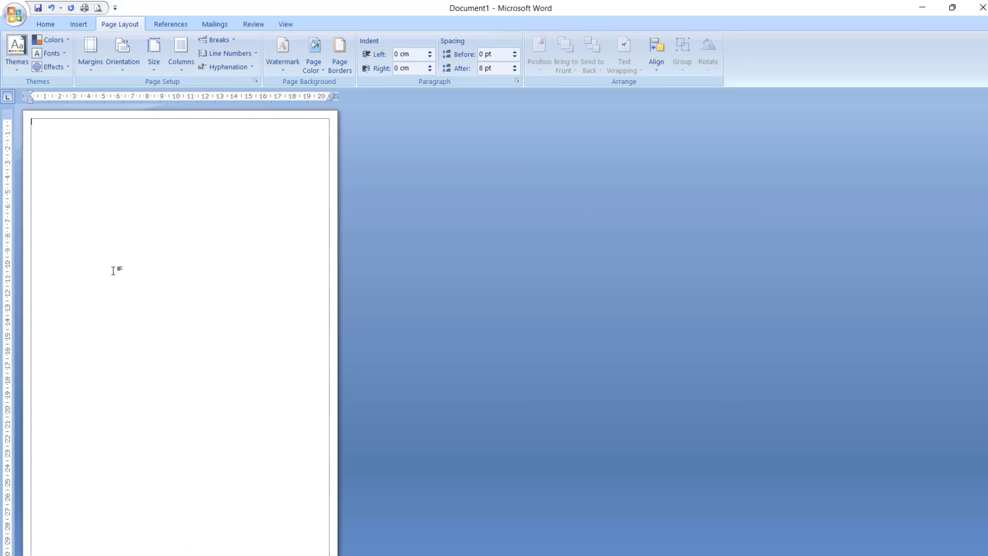
Insert every coupon PNG from D:\Kupon into the Word document as pictures.
left_click(82, 26)
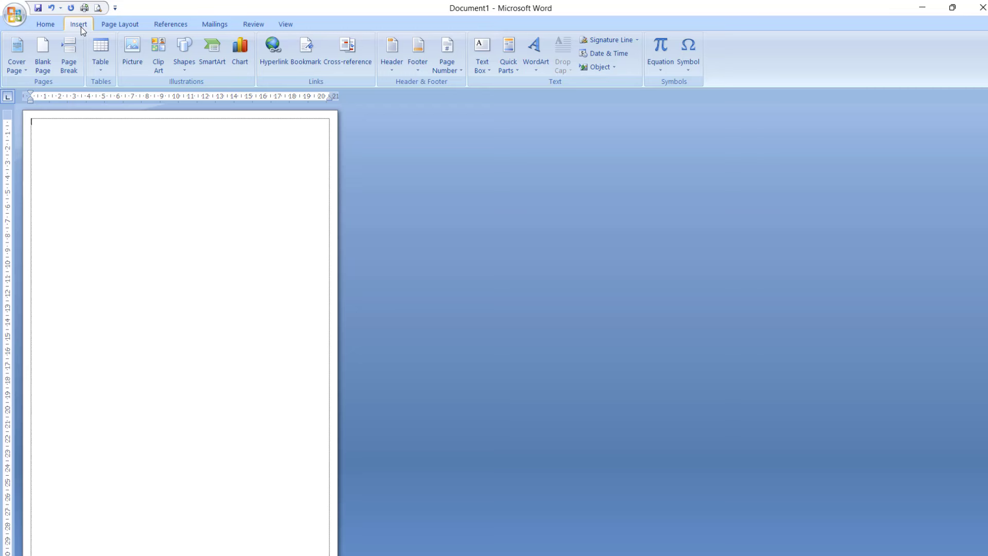
left_click(127, 50)
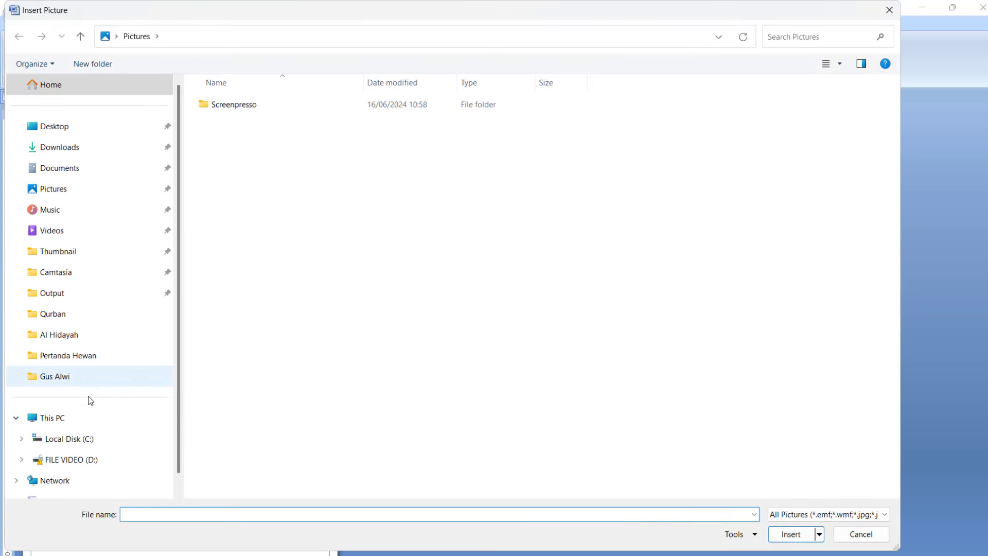
scroll(90, 401, "down", 1)
left_click(86, 443)
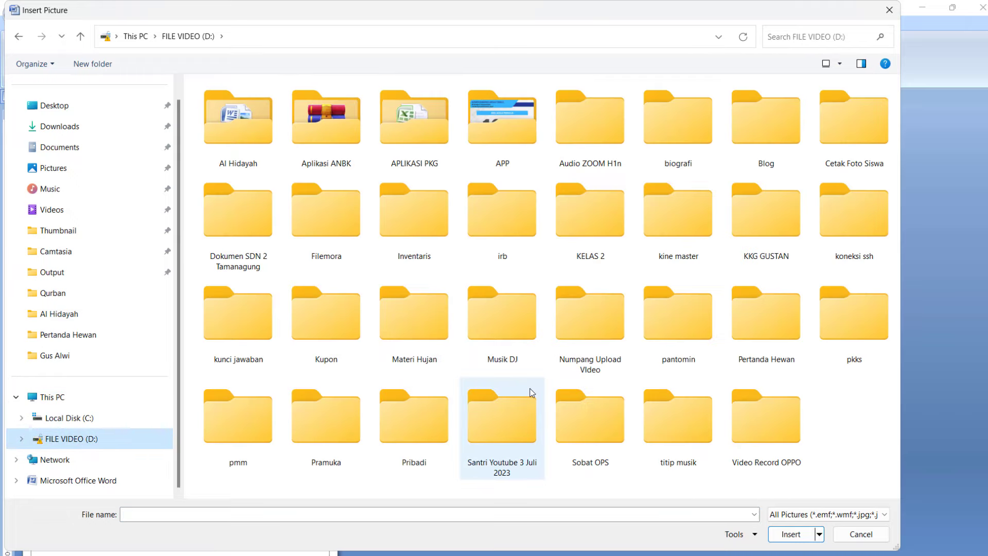
double_click(341, 301)
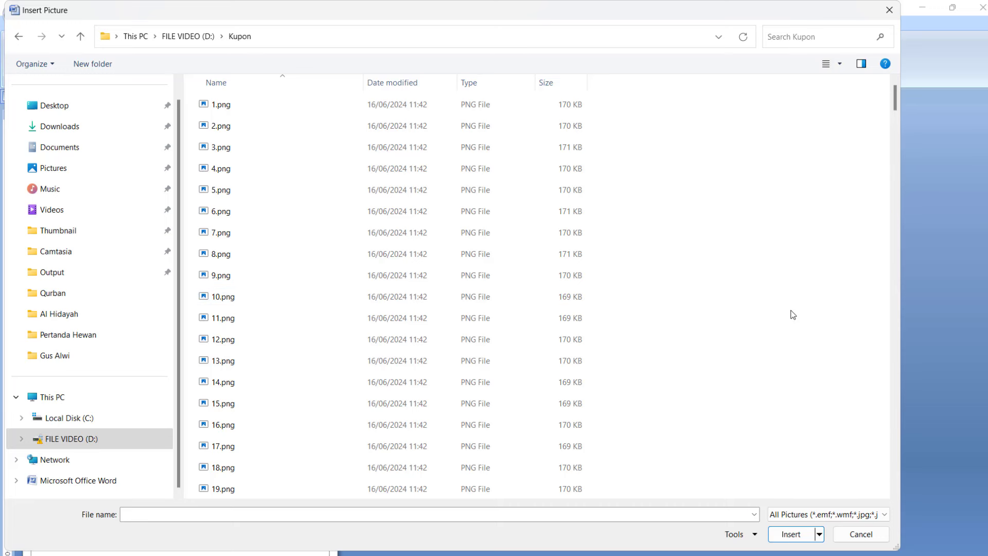
key("ctrl+a")
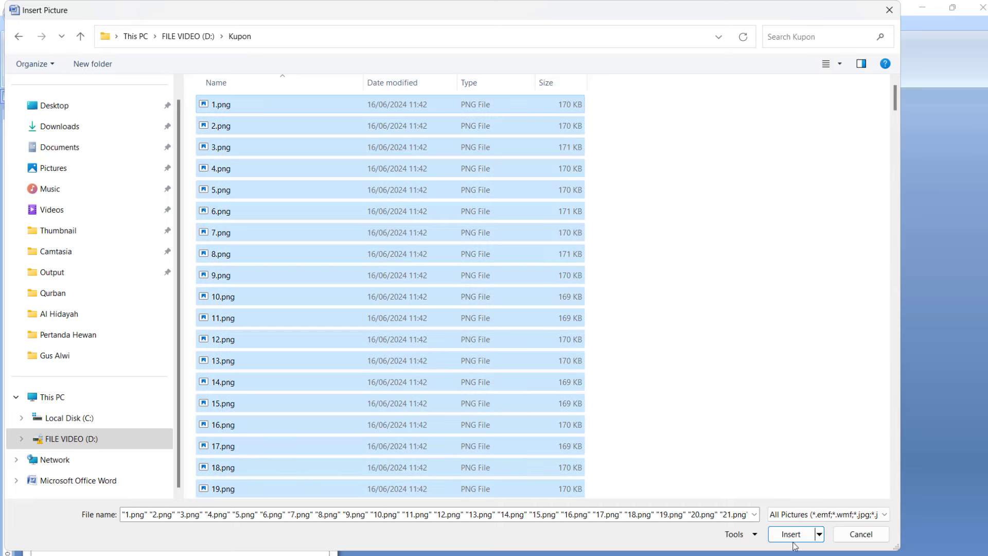
left_click(793, 541)
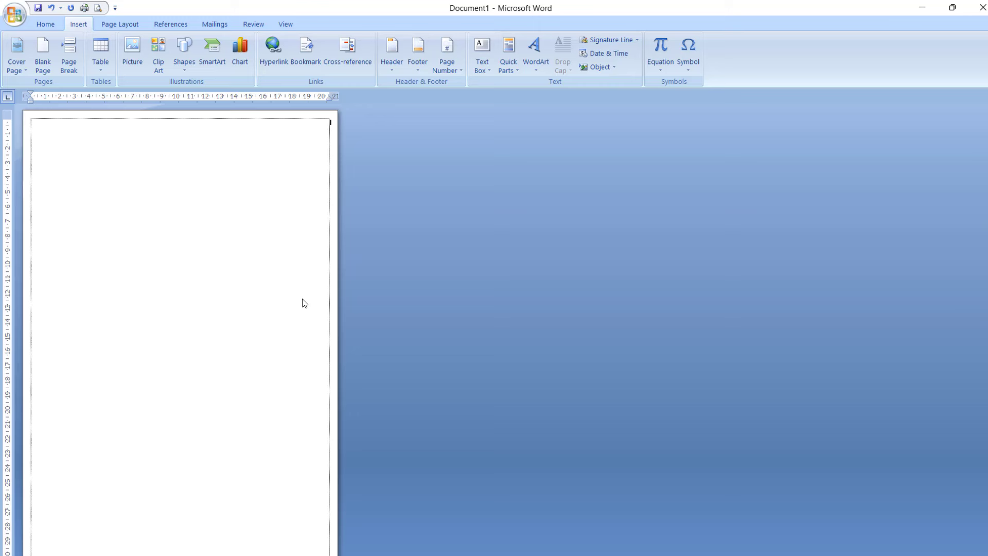
key("ctrl+v")
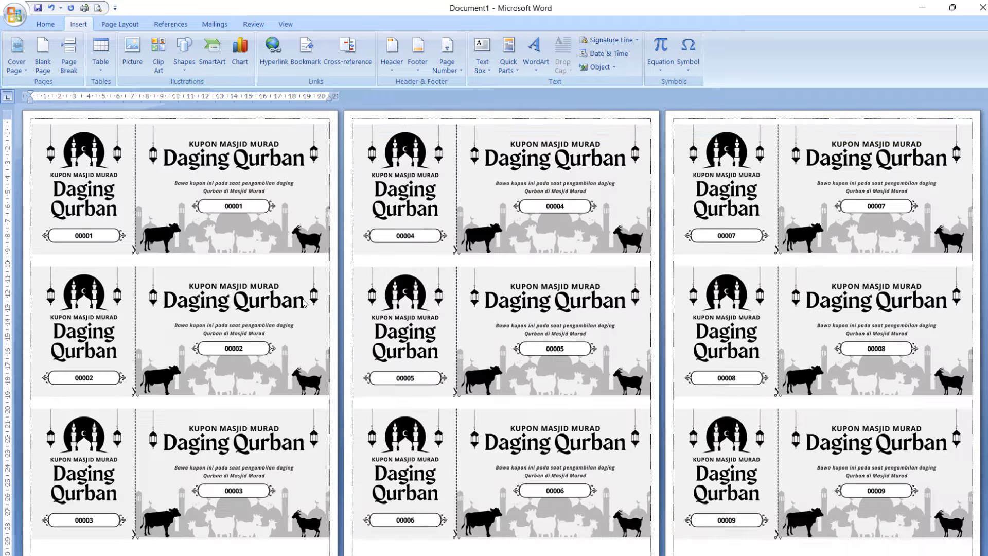
scroll(306, 278, "up", 4)
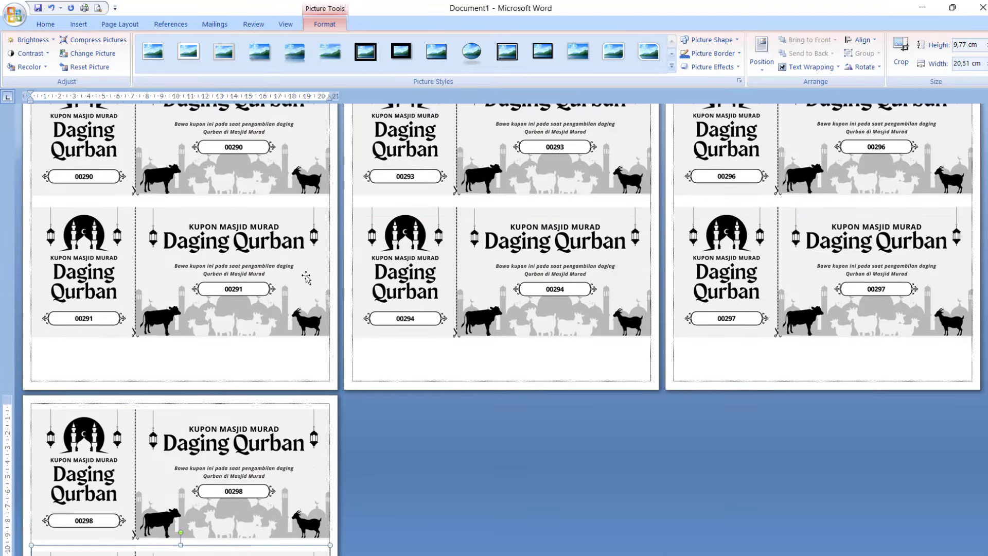
scroll(306, 279, "up", 1)
scroll(306, 279, "up", 3)
scroll(305, 278, "up", 2)
scroll(306, 278, "up", 2)
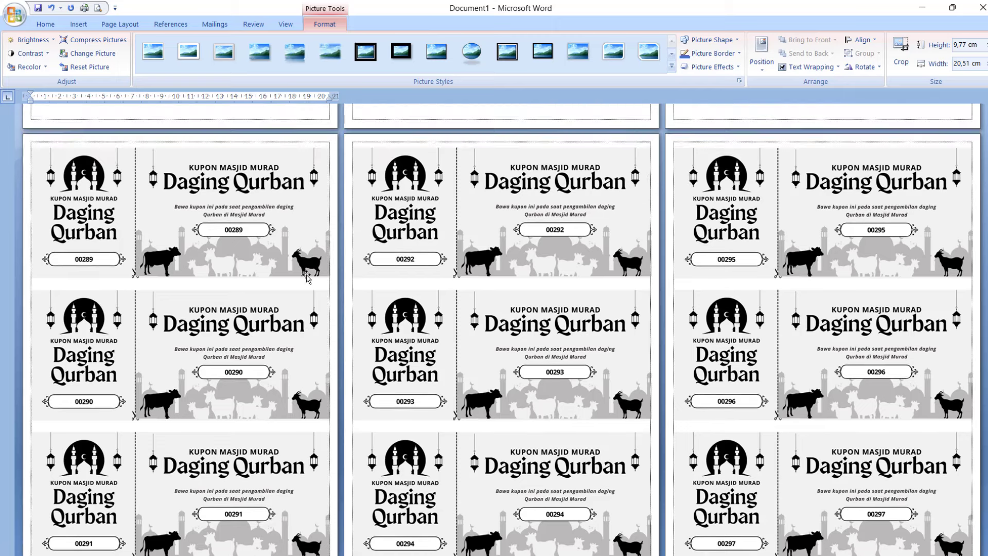